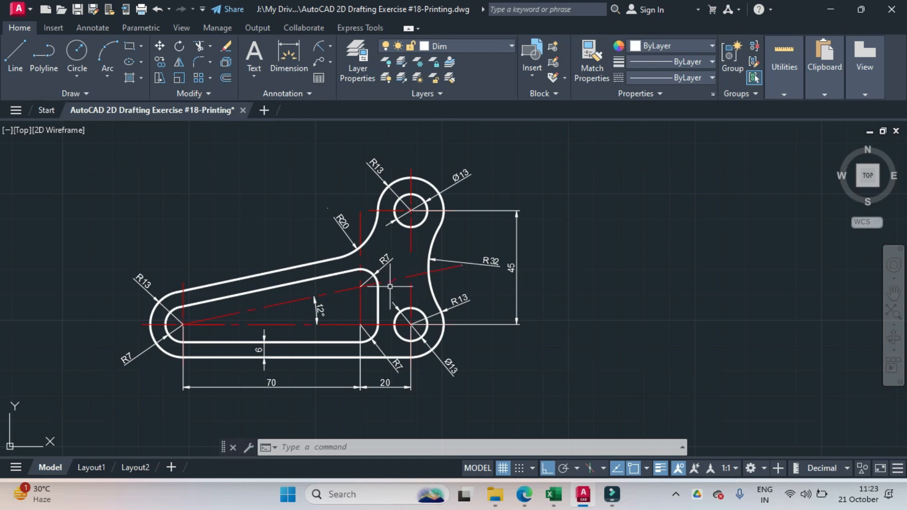
# - Draw a circle of radius 7 in the empty space to the right of the reference drawing
pyautogui.moveTo(391, 302); pyautogui.dragTo(391, 302, button='middle')
pyautogui.middleClick(390, 303)
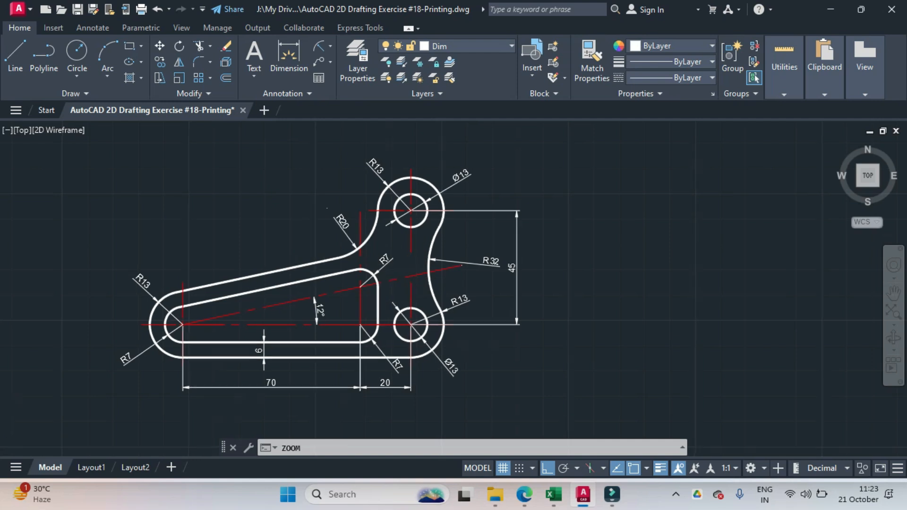
pyautogui.moveTo(337, 300)
pyautogui.mouseDown(button='middle')
pyautogui.moveTo(314, 317)
pyautogui.moveTo(184, 309)
pyautogui.mouseUp(button='middle')
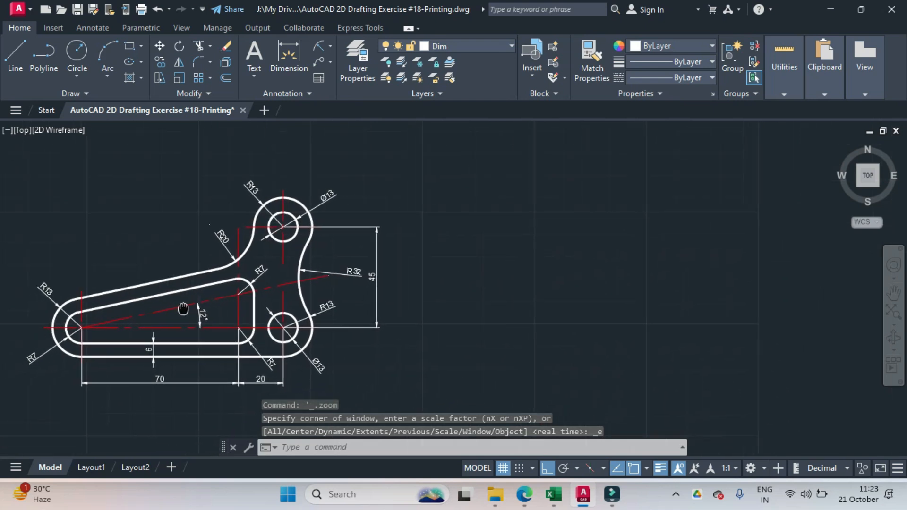
pyautogui.click(83, 81)
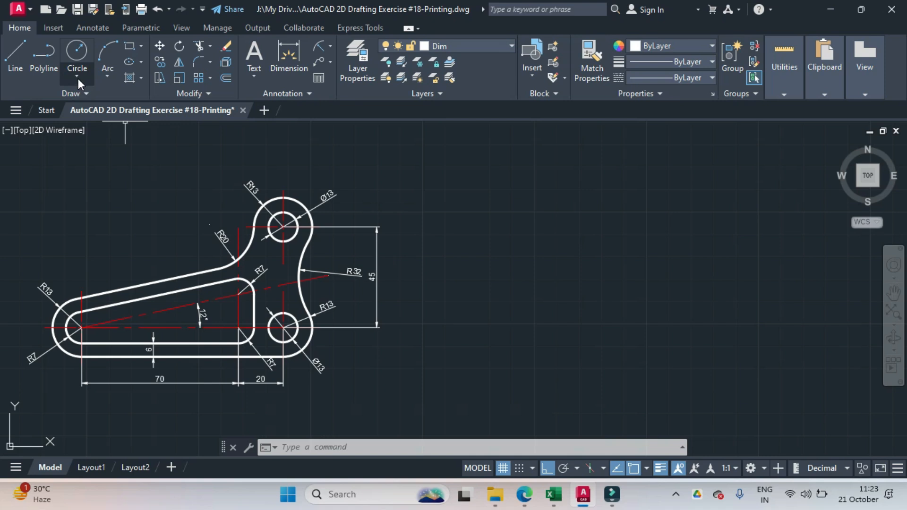
pyautogui.click(78, 76)
pyautogui.click(86, 93)
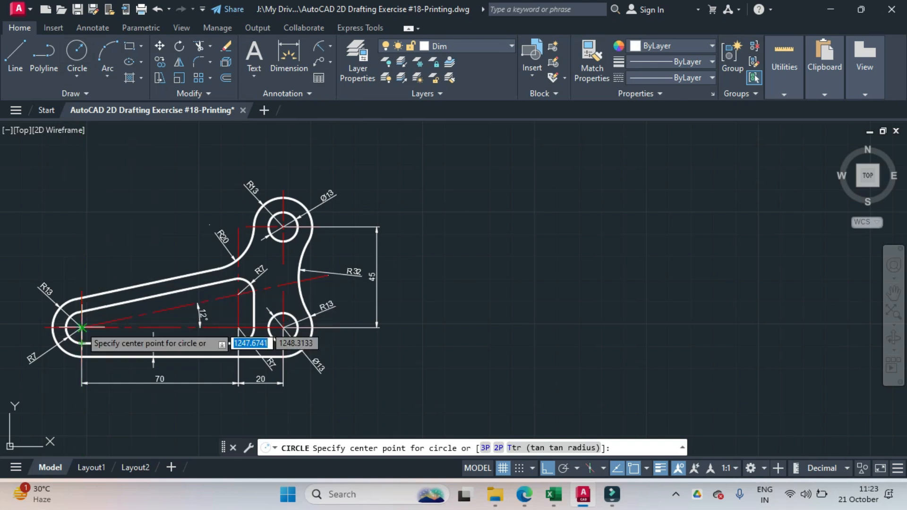
pyautogui.click(475, 327)
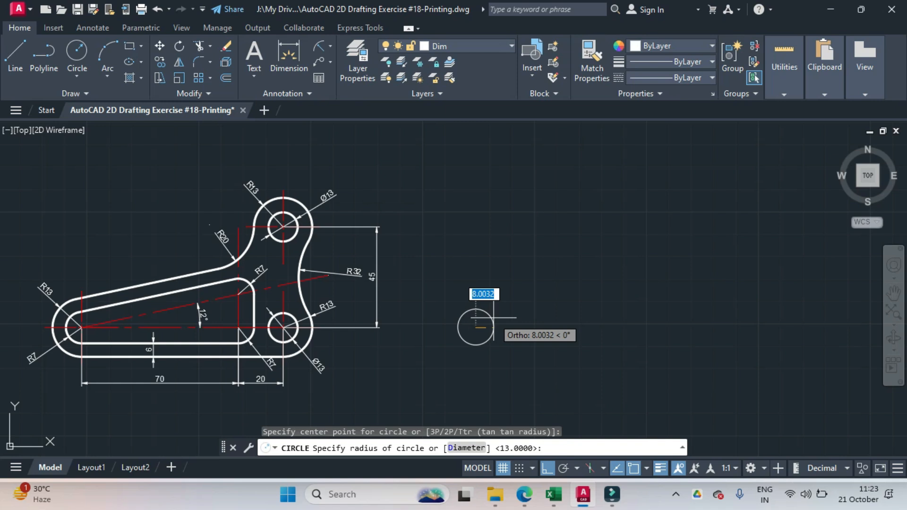
pyautogui.write('7')
pyautogui.press('Return')
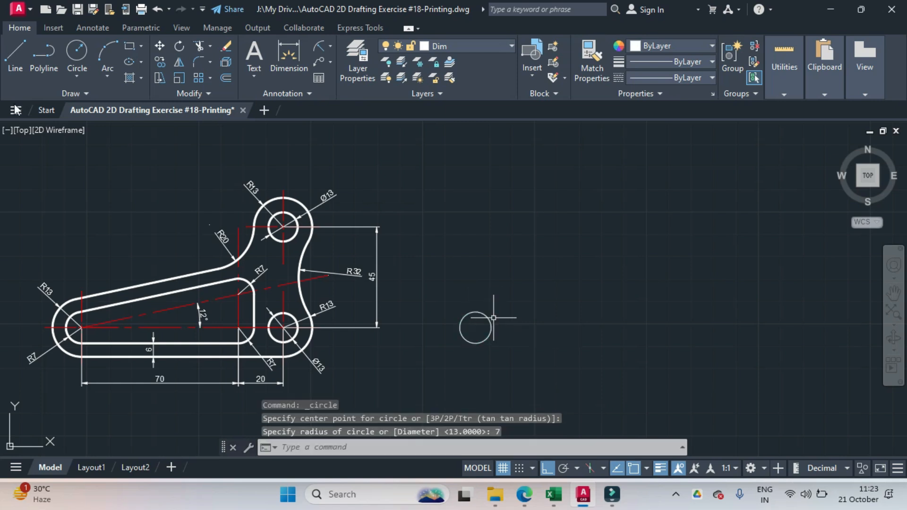
# - Draw a concentric circle of radius 13 around the radius 7 circle
pyautogui.click(78, 77)
pyautogui.click(90, 103)
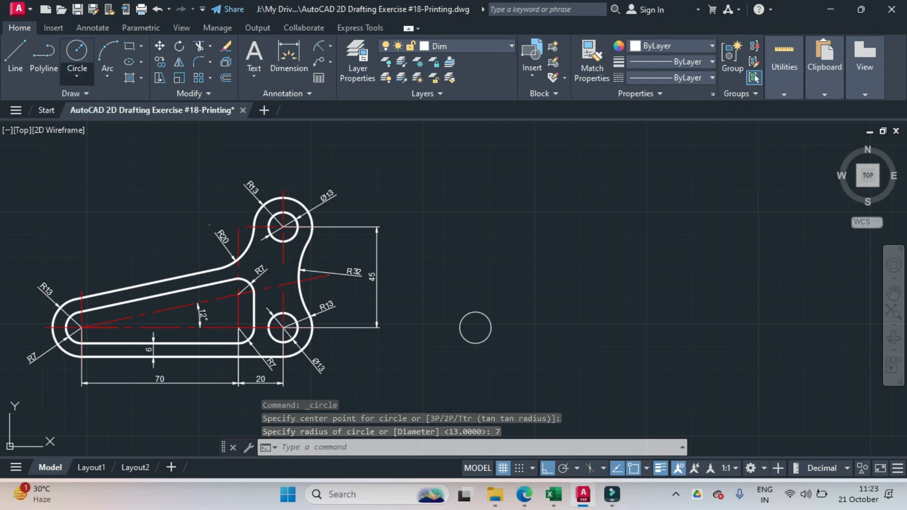
pyautogui.click(475, 327)
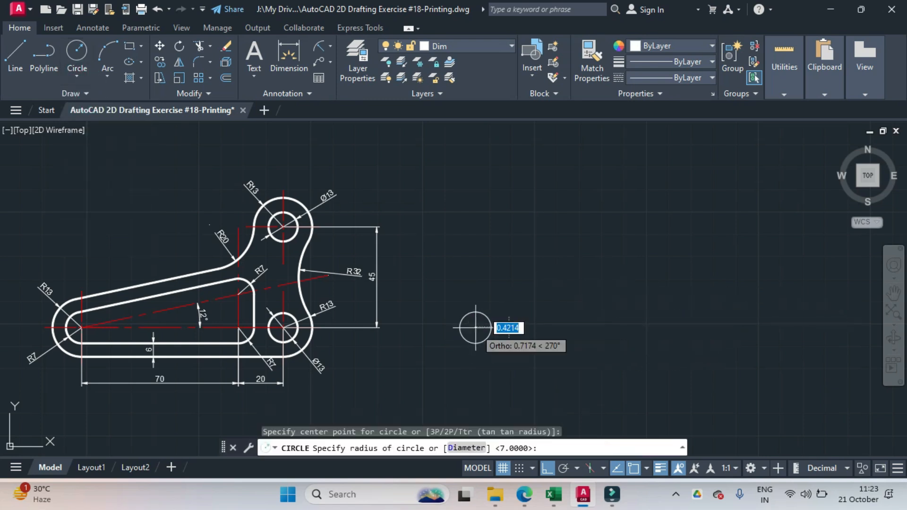
pyautogui.write('13')
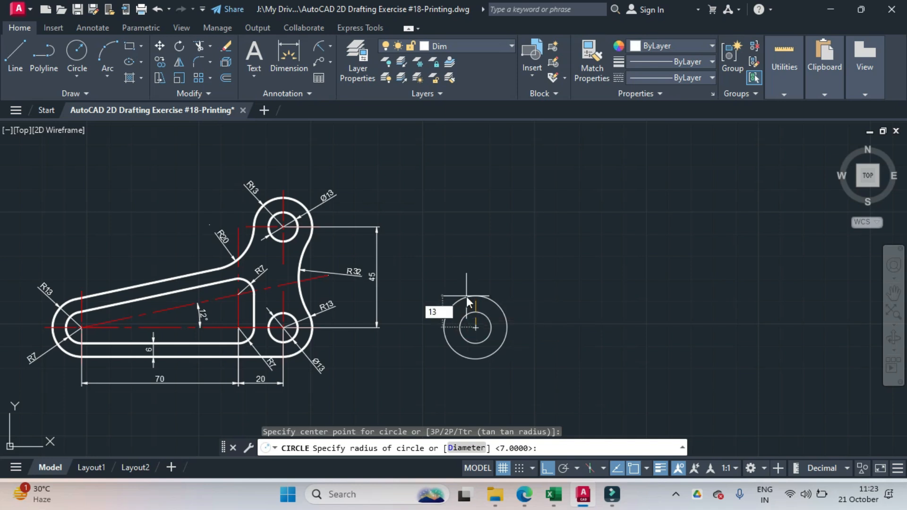
pyautogui.press('Return')
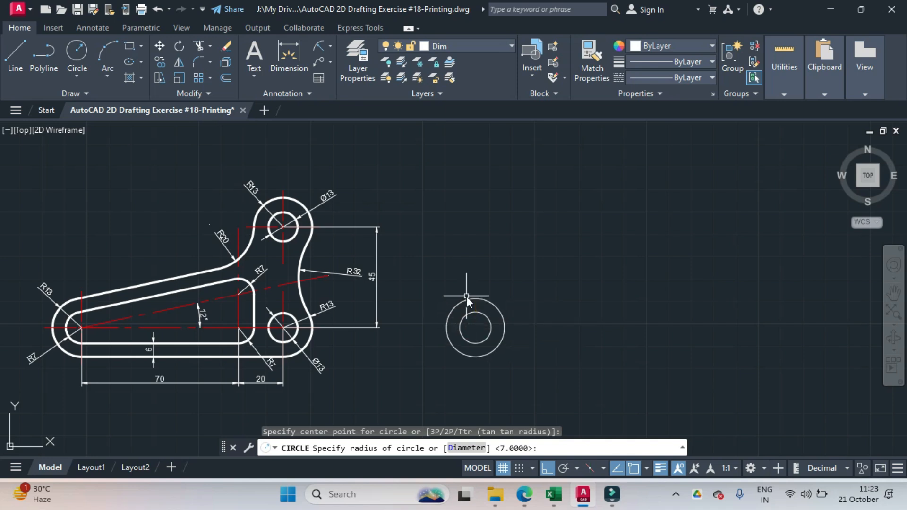
# - Draw a horizontal line 70 units long to the right from the centre of the concentric circles
pyautogui.write('l')
pyautogui.press('Return')
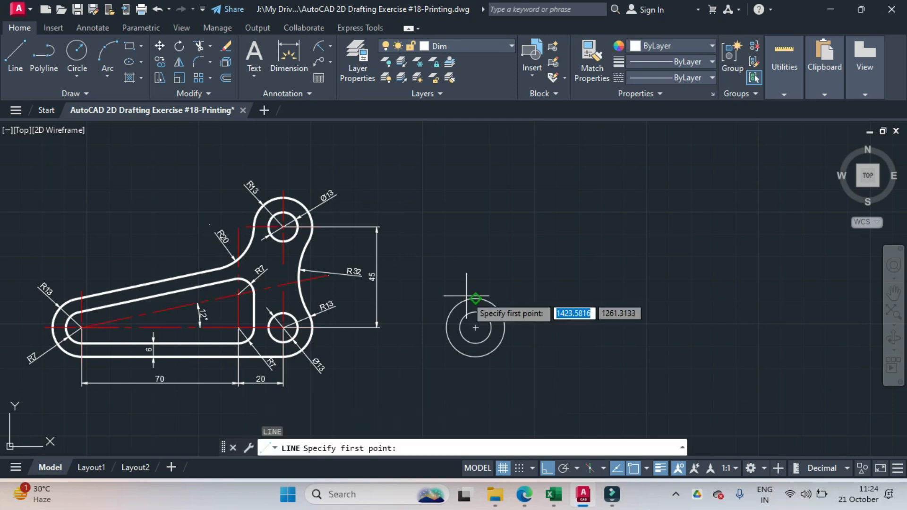
pyautogui.click(476, 327)
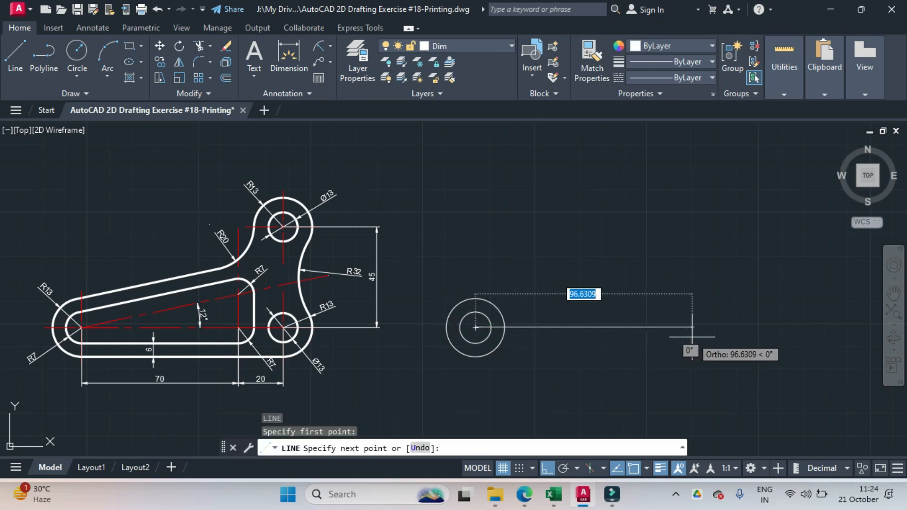
pyautogui.write('70')
pyautogui.press('Return')
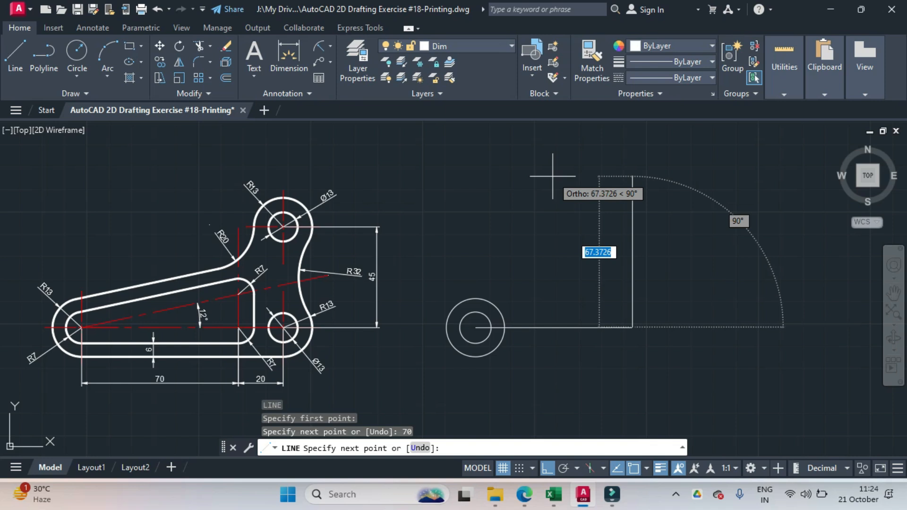
pyautogui.press('Return')
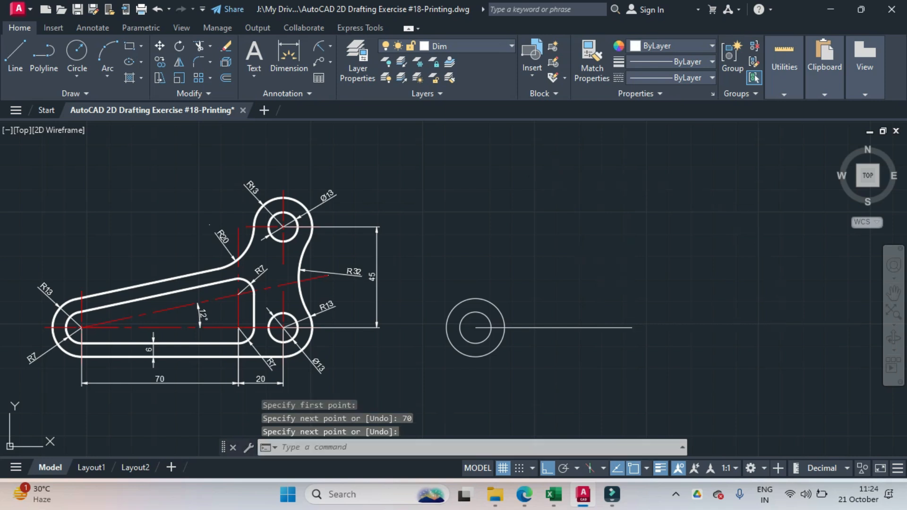
pyautogui.press('Return')
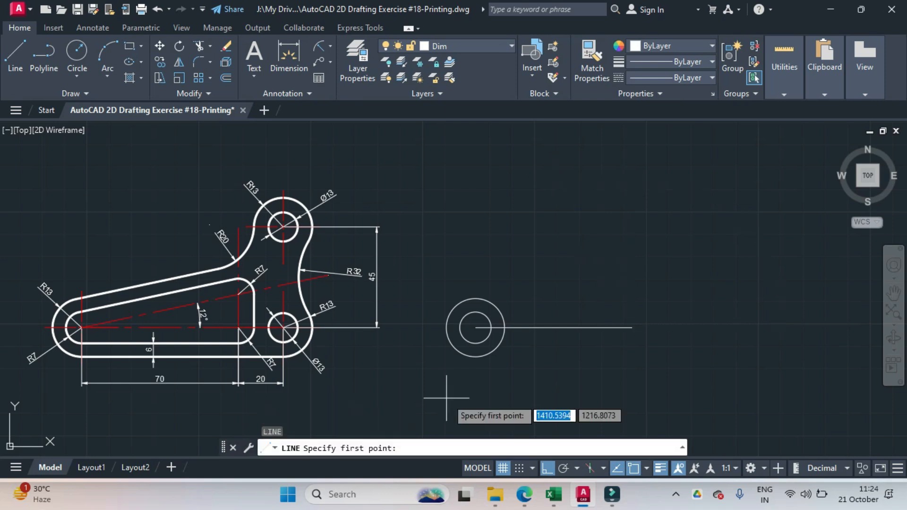
pyautogui.click(475, 312)
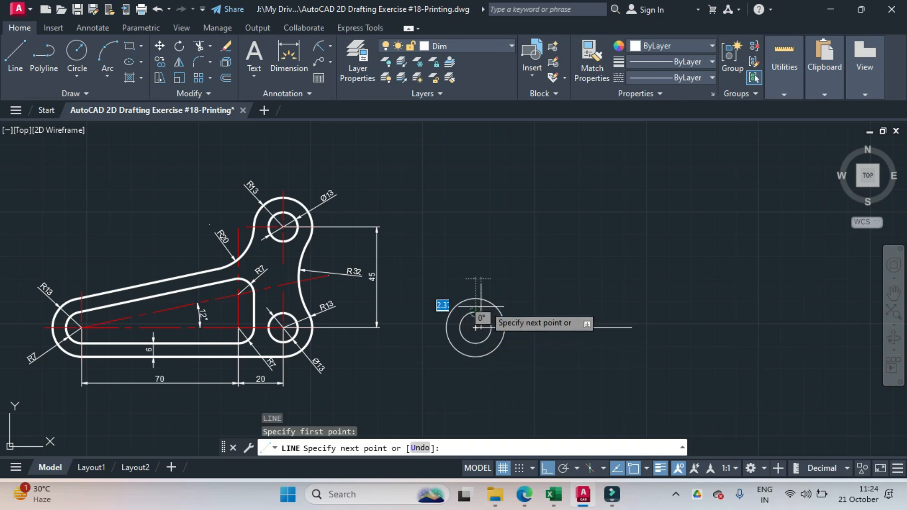
pyautogui.press('Escape')
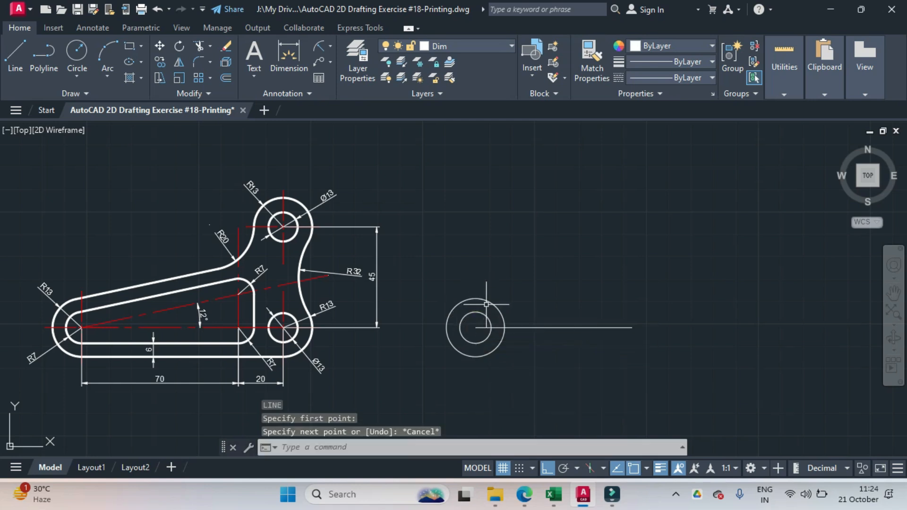
# - Copy the inner radius 7 circle from its centre to the right end of the 70-unit line
pyautogui.click(484, 315)
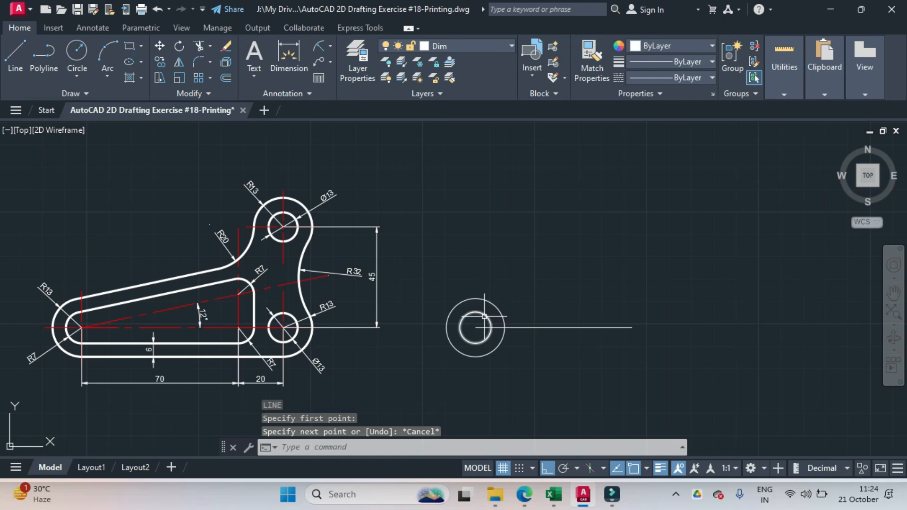
pyautogui.write('CO')
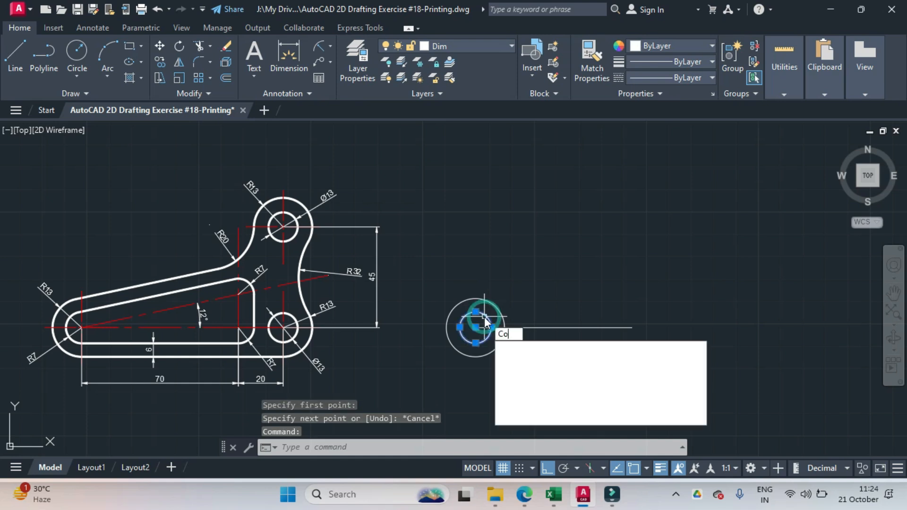
pyautogui.press('Return')
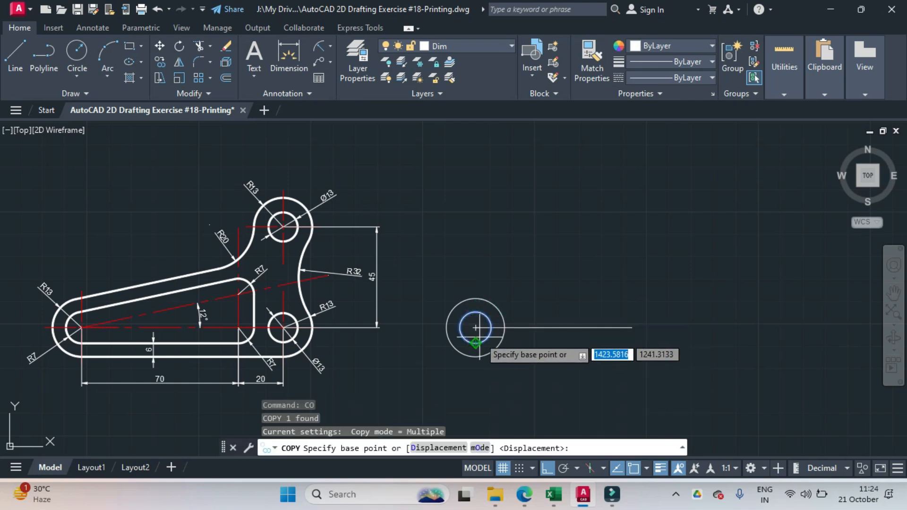
pyautogui.click(482, 321)
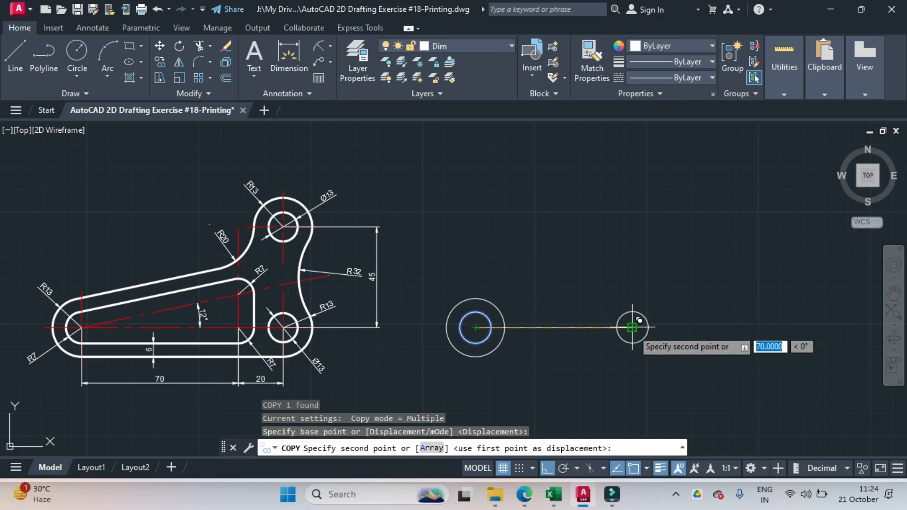
pyautogui.click(633, 325)
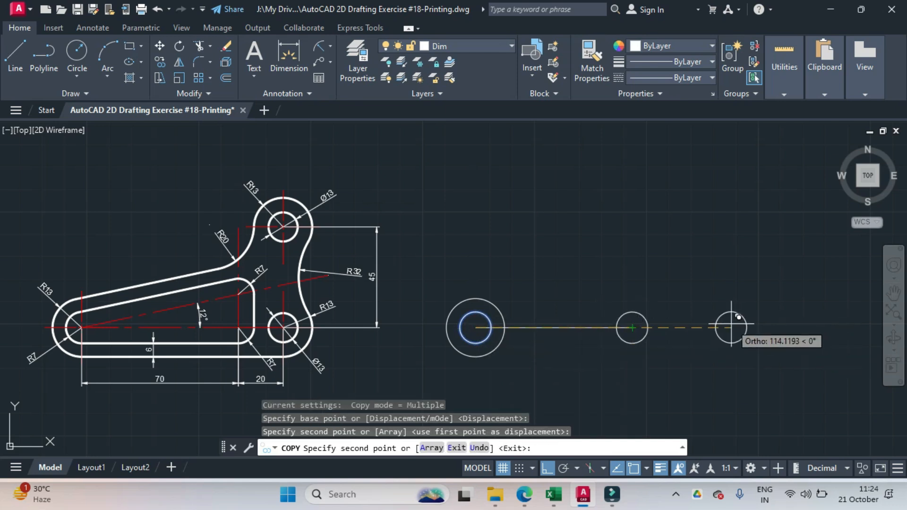
pyautogui.press('Return')
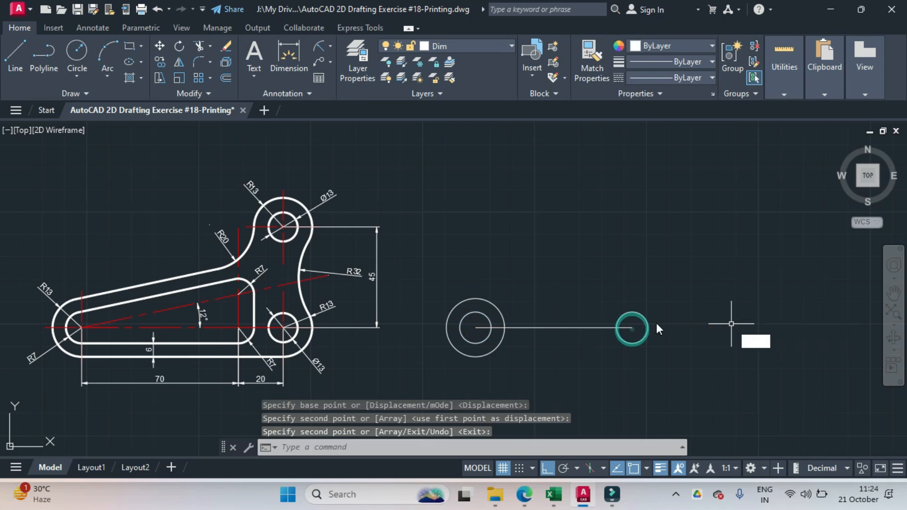
# - Draw a vertical line about 51 units long upward from the centre of the copied circle
pyautogui.press('l')
pyautogui.press('Return')
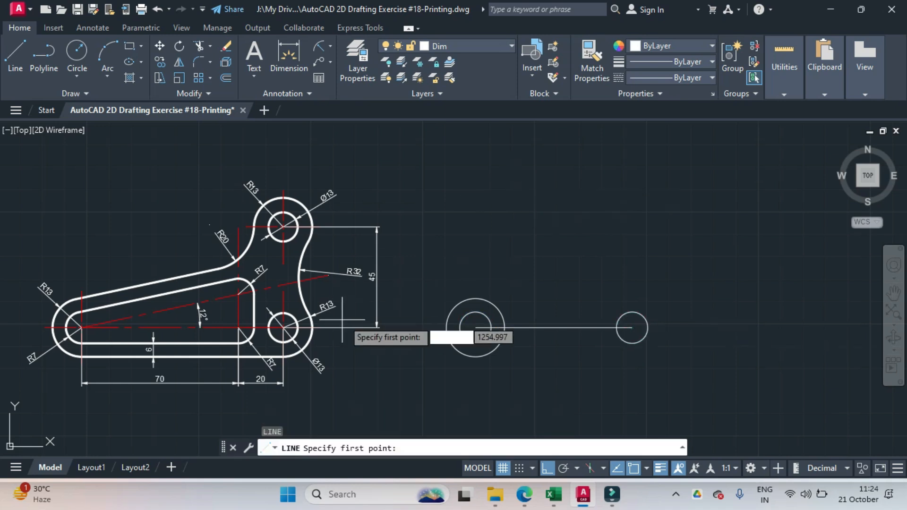
pyautogui.click(632, 327)
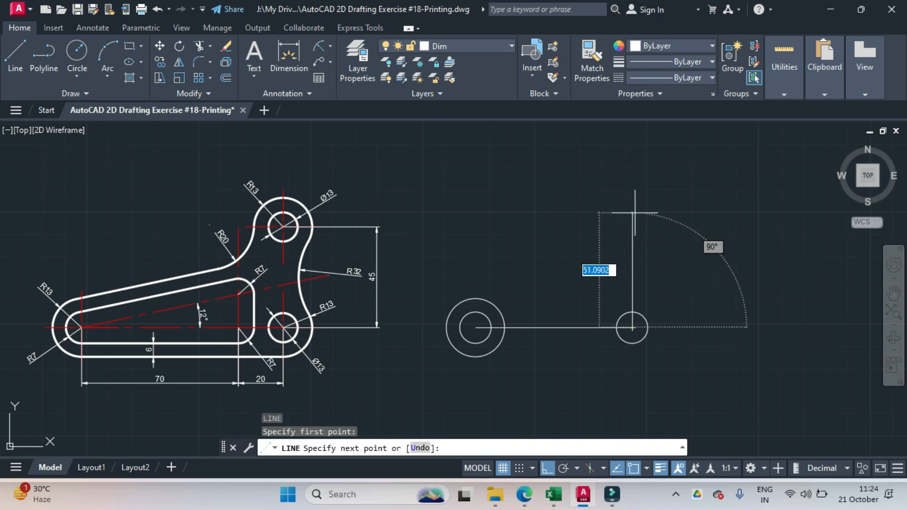
pyautogui.click(635, 213)
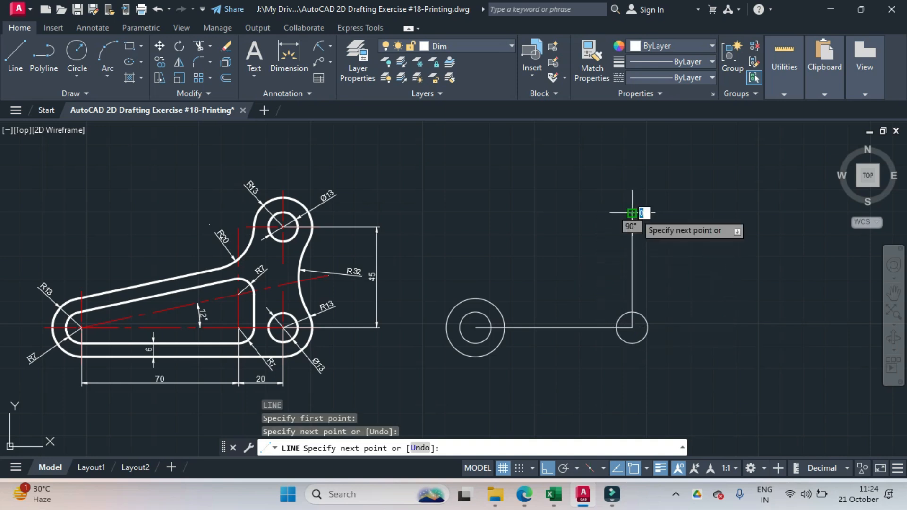
pyautogui.press('Return')
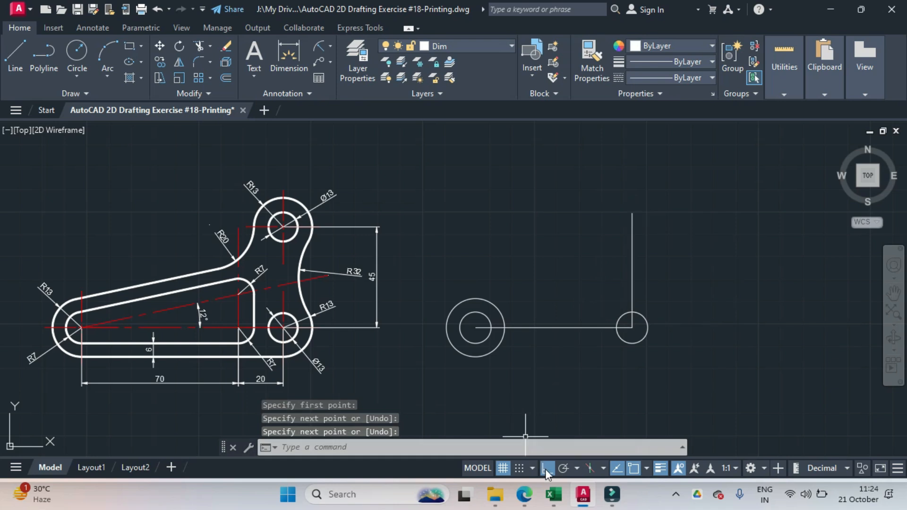
# - Turn off Ortho and draw a line about 94 units long at 12° from the centre of the concentric circles
pyautogui.click(545, 469)
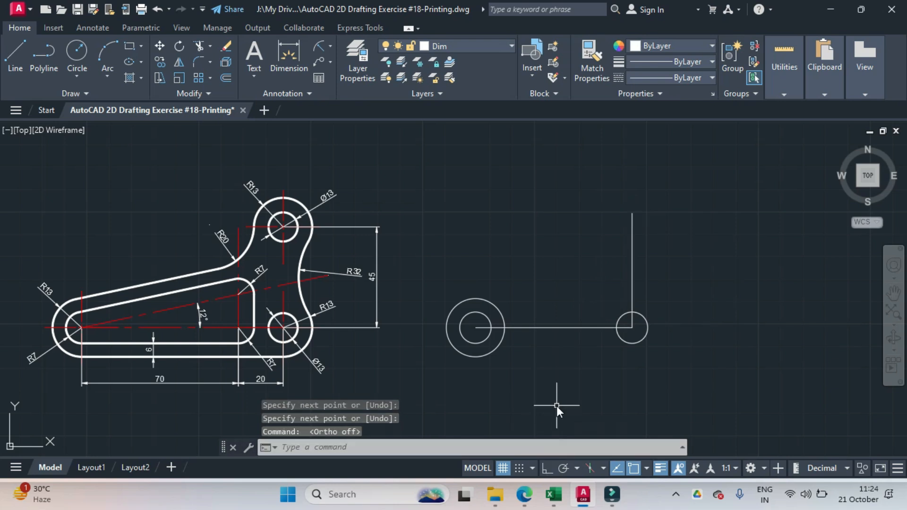
pyautogui.write('l')
pyautogui.press('Return')
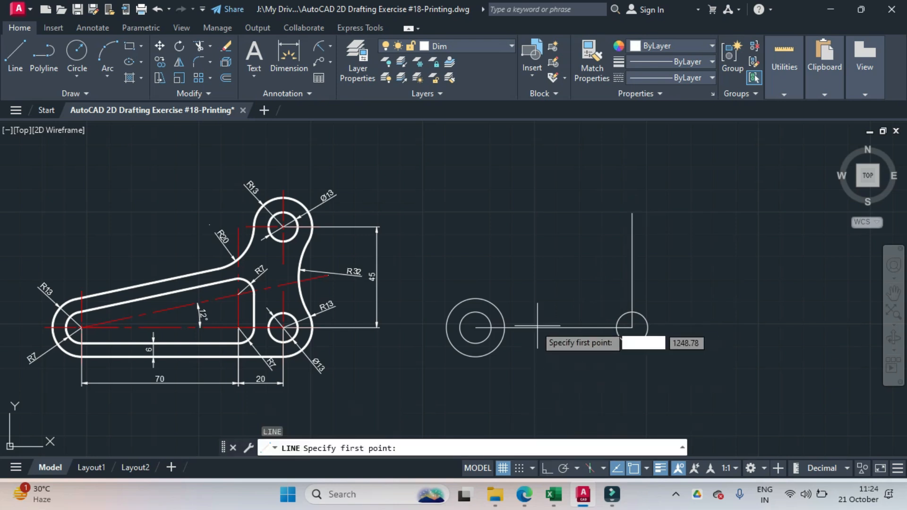
pyautogui.click(475, 328)
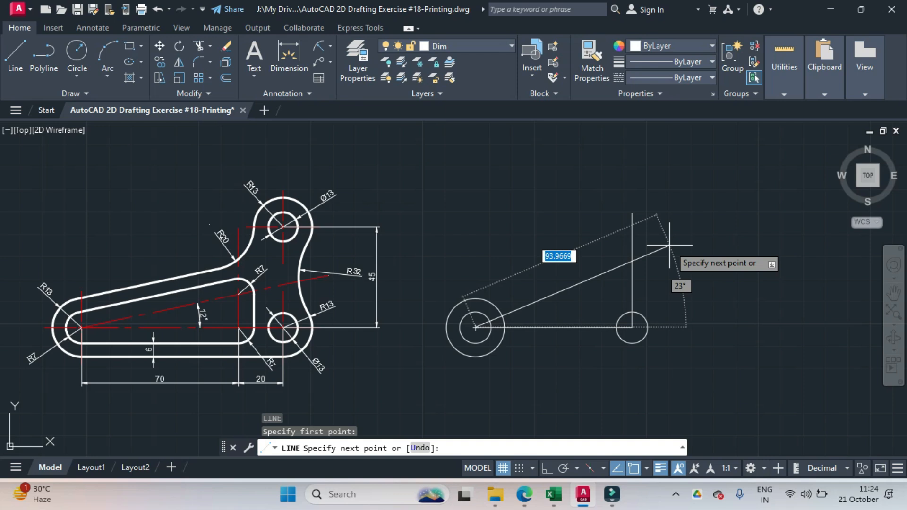
pyautogui.press('Tab')
pyautogui.write('1')
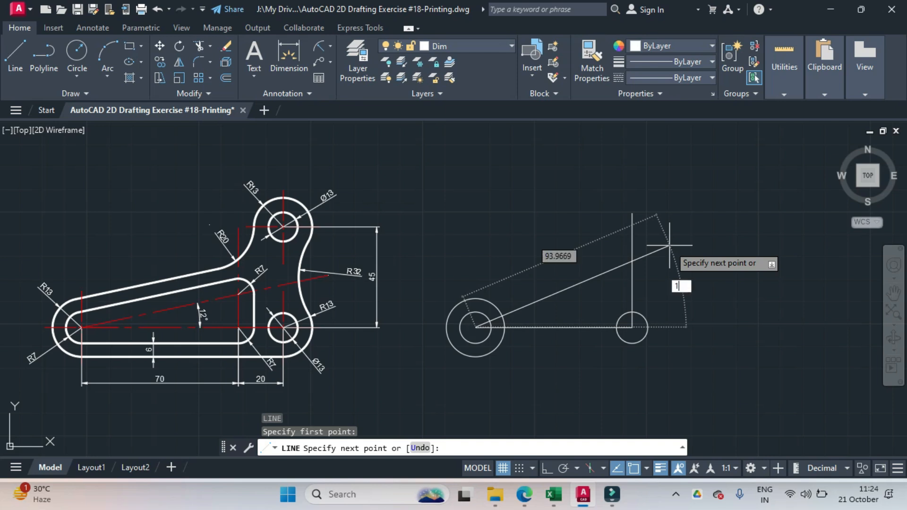
pyautogui.press('Return')
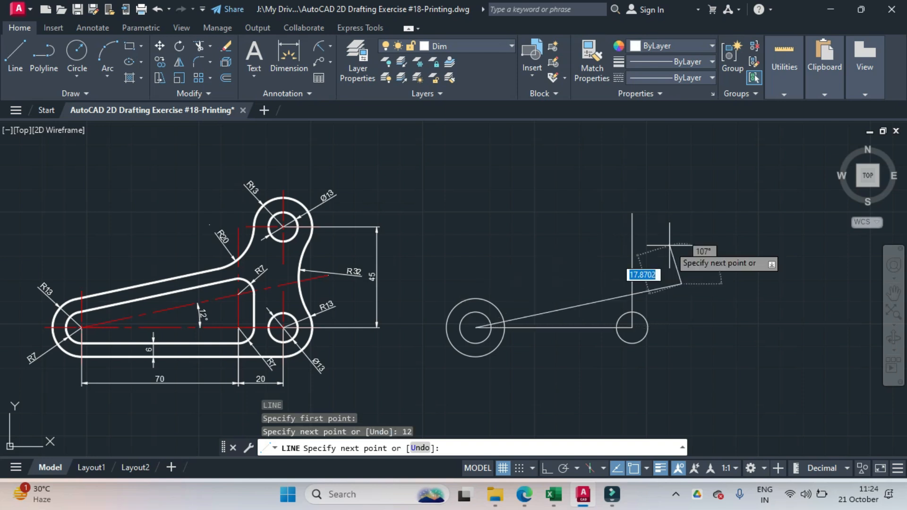
pyautogui.press('Return')
# - Copy the circle at the right end of the 70-unit line from its centre to the intersection of the 12° and vertical lines
pyautogui.write('co')
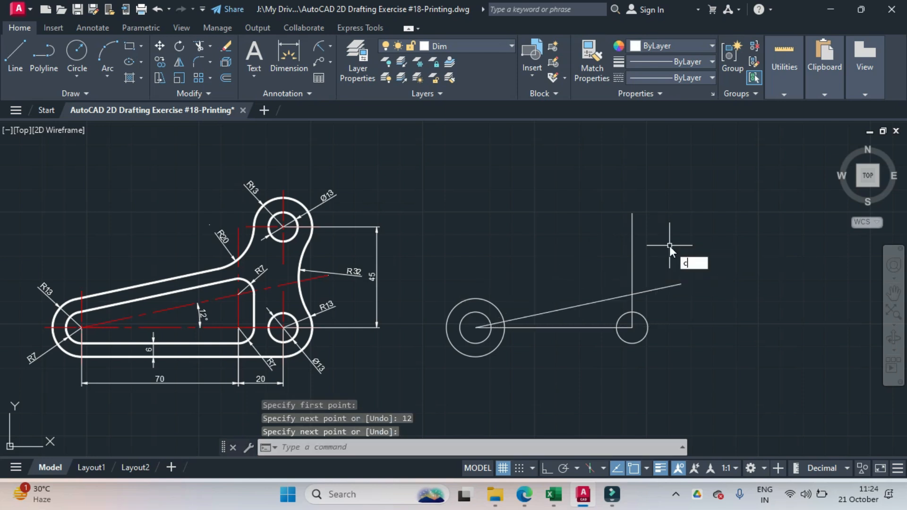
pyautogui.press('Return')
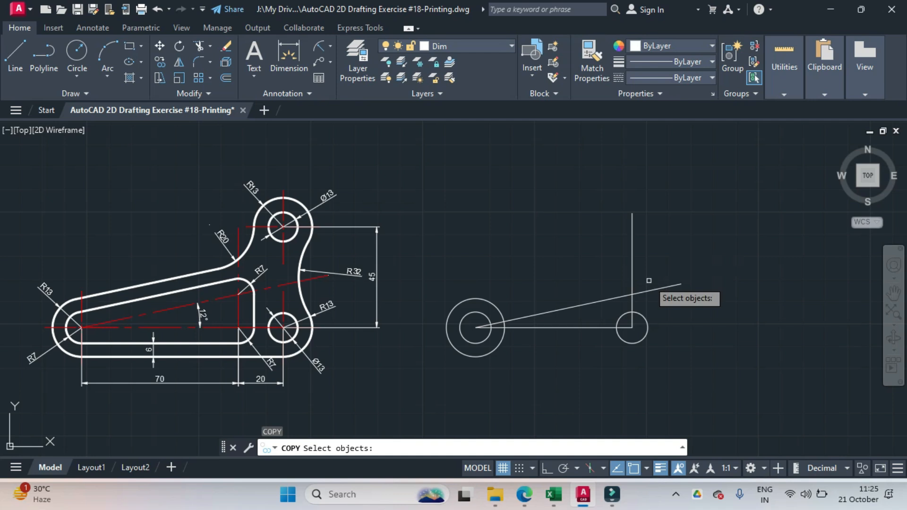
pyautogui.click(648, 329)
pyautogui.press('Return')
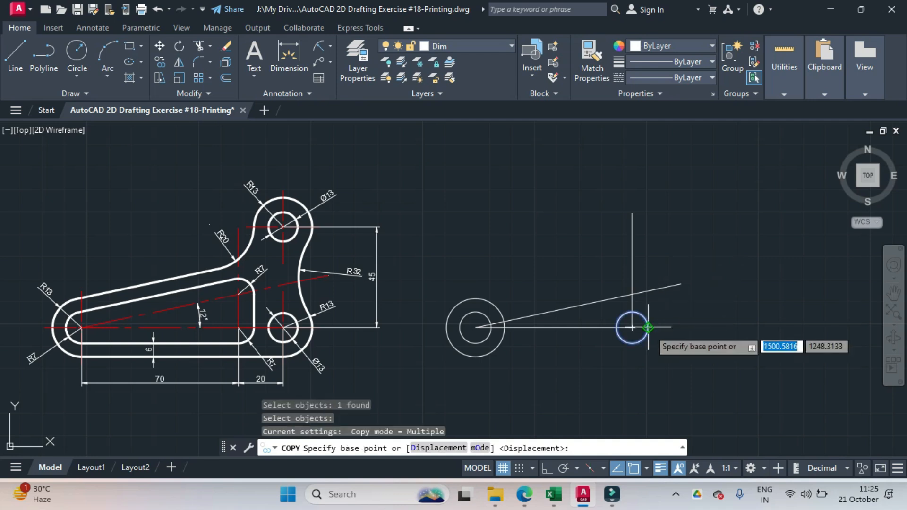
pyautogui.click(632, 328)
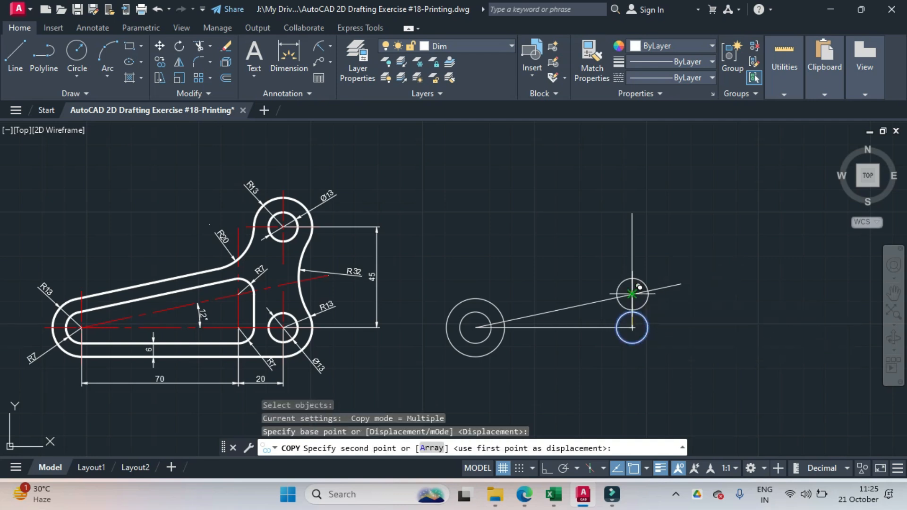
pyautogui.click(632, 295)
pyautogui.press('Return')
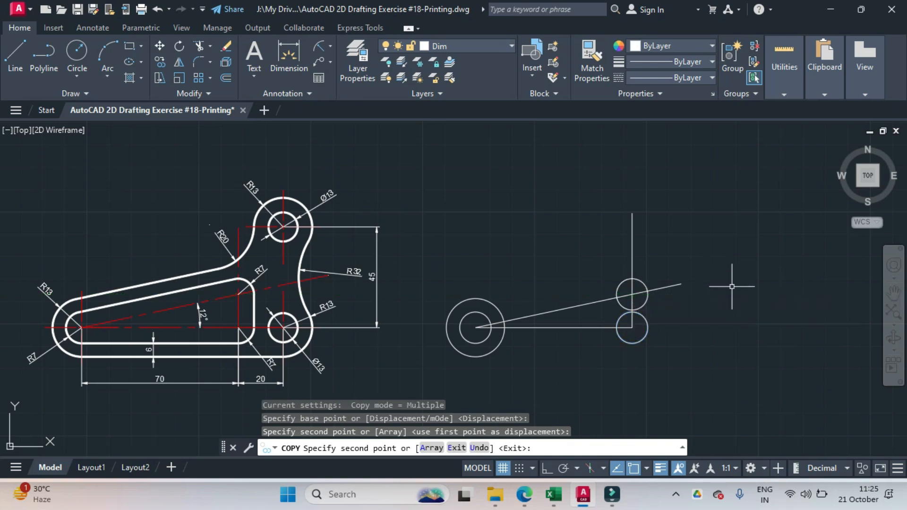
# - Draw a horizontal line joining the bottom quadrants of the inner concentric circle and the lower-right circle
pyautogui.write('l')
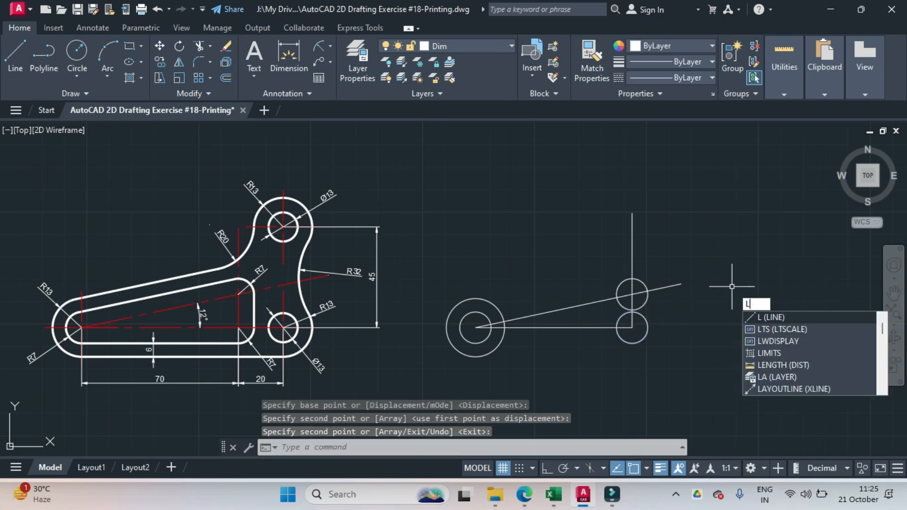
pyautogui.press('Return')
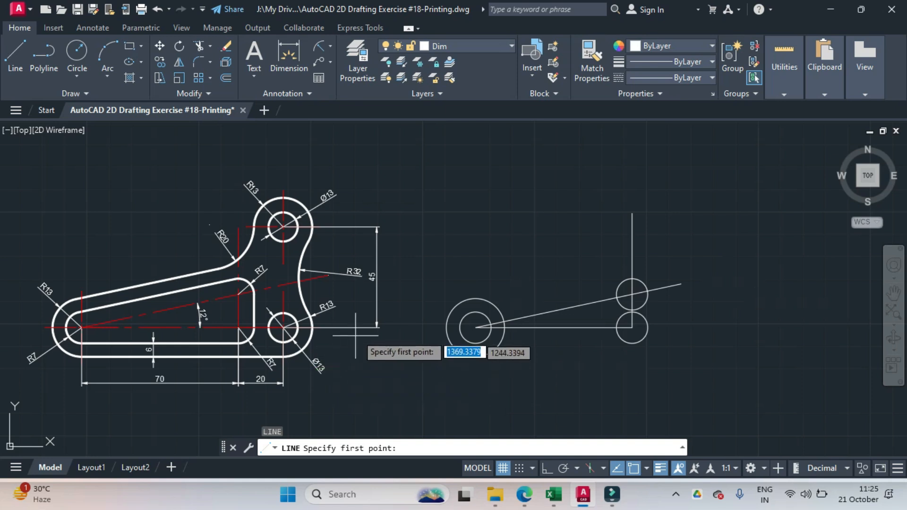
pyautogui.click(475, 343)
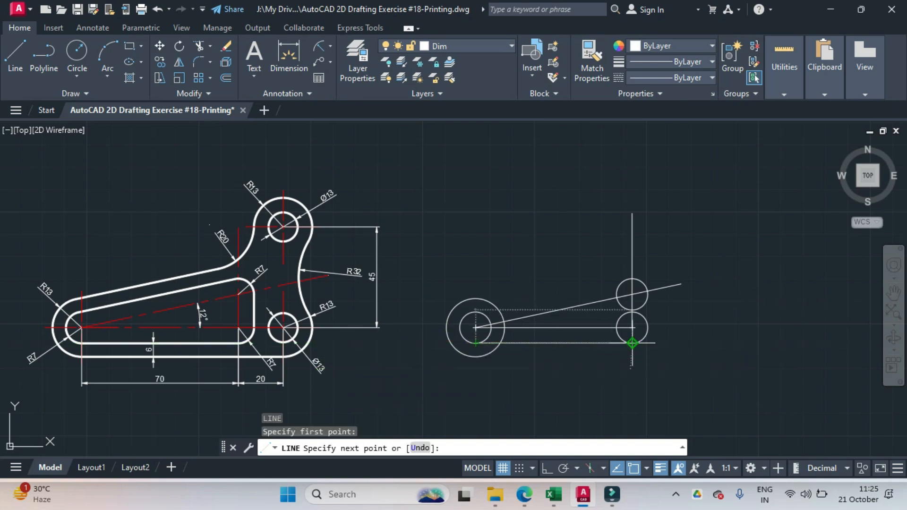
pyautogui.click(661, 343)
pyautogui.press('Return')
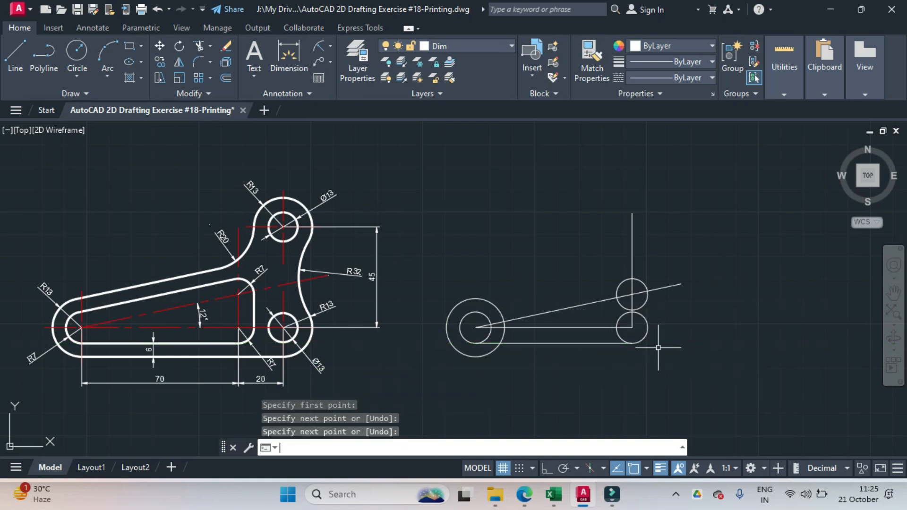
# - Draw a vertical line joining the right quadrants of the two stacked circles
pyautogui.press('Return')
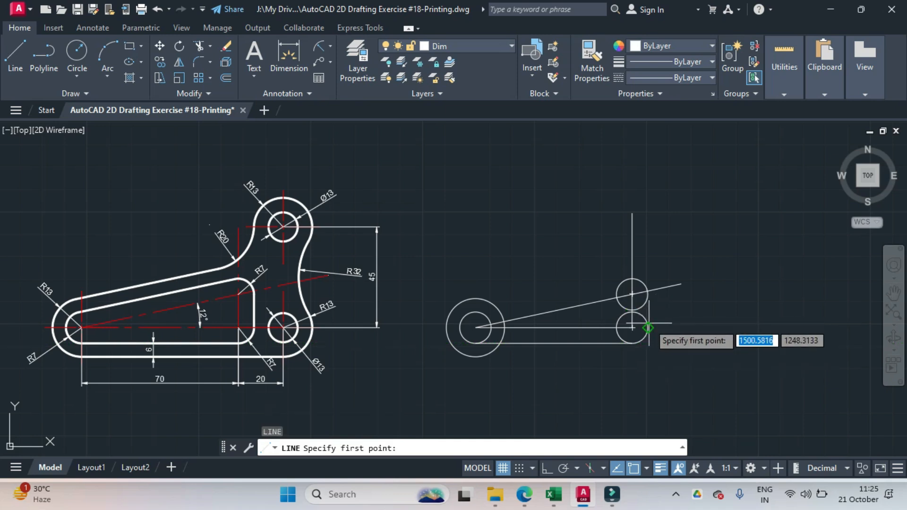
pyautogui.click(649, 328)
pyautogui.click(648, 294)
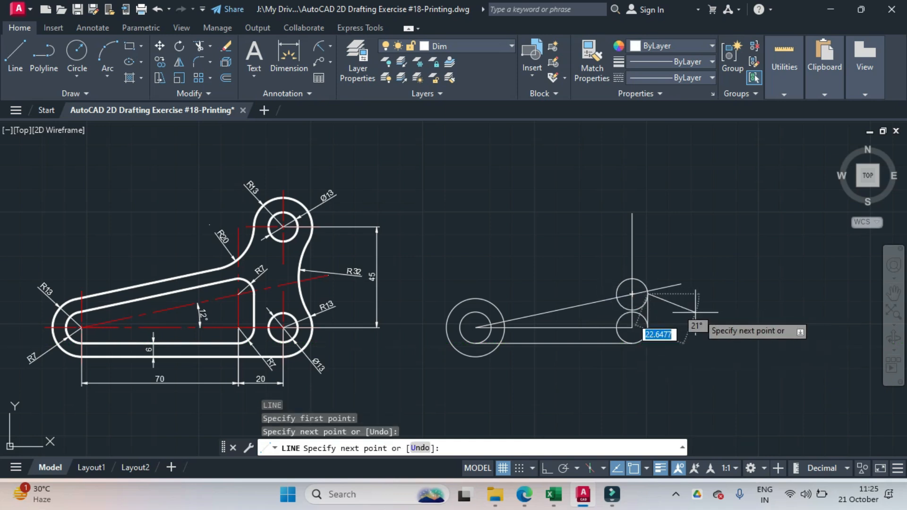
pyautogui.press('Return')
# - Draw a sloped line tangent to the tops of the inner concentric circle and the upper-right circle
pyautogui.press('Return')
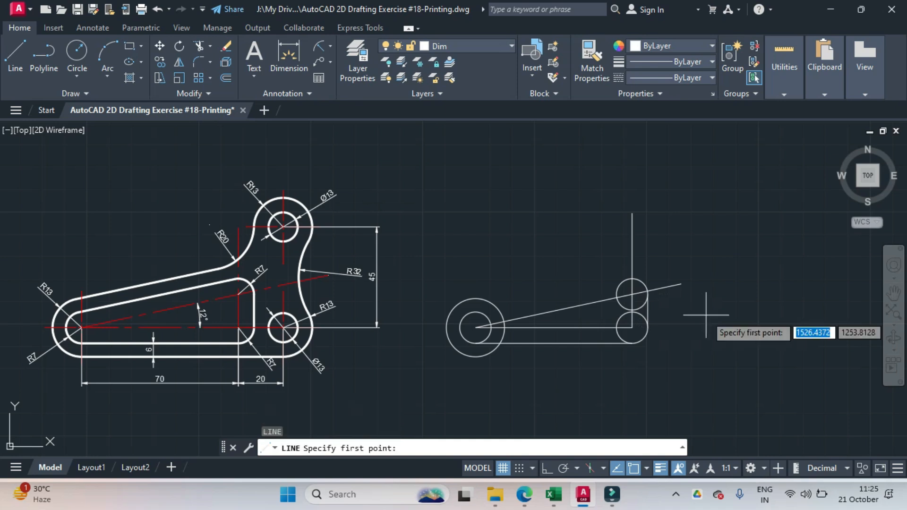
pyautogui.write('tan')
pyautogui.press('Return')
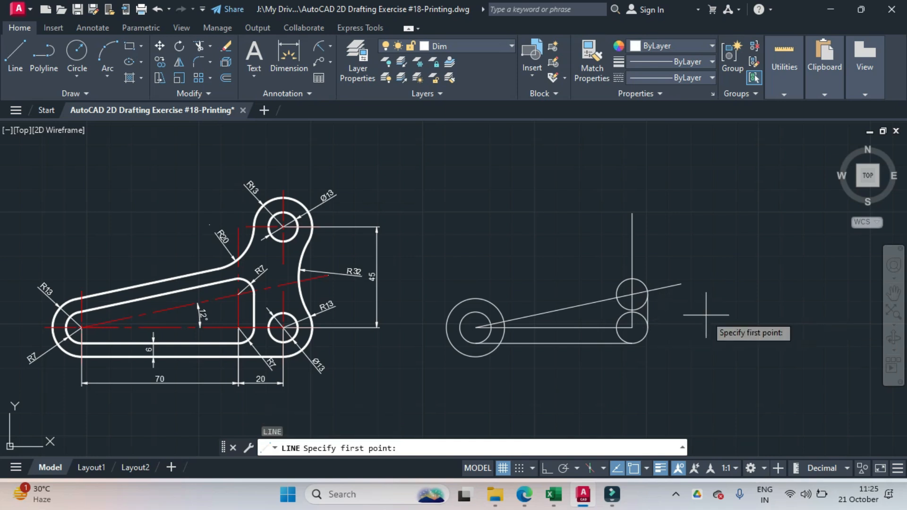
pyautogui.click(472, 312)
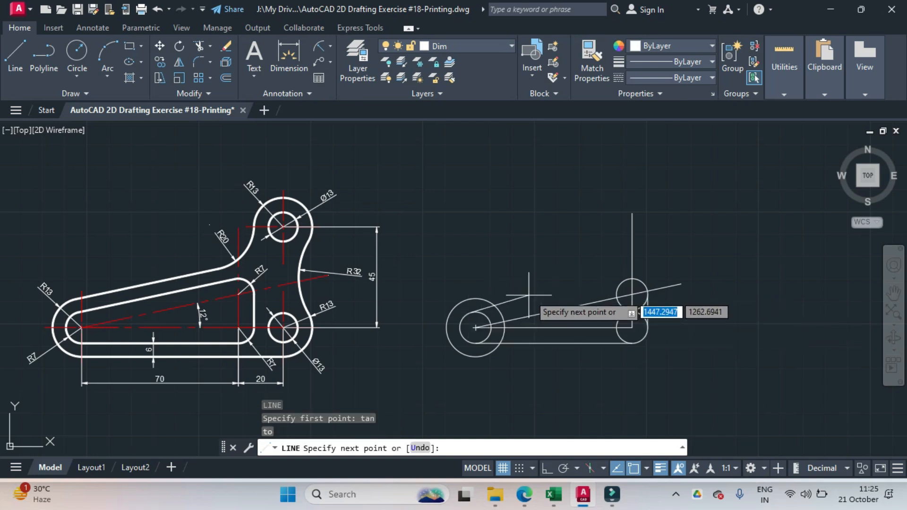
pyautogui.click(625, 280)
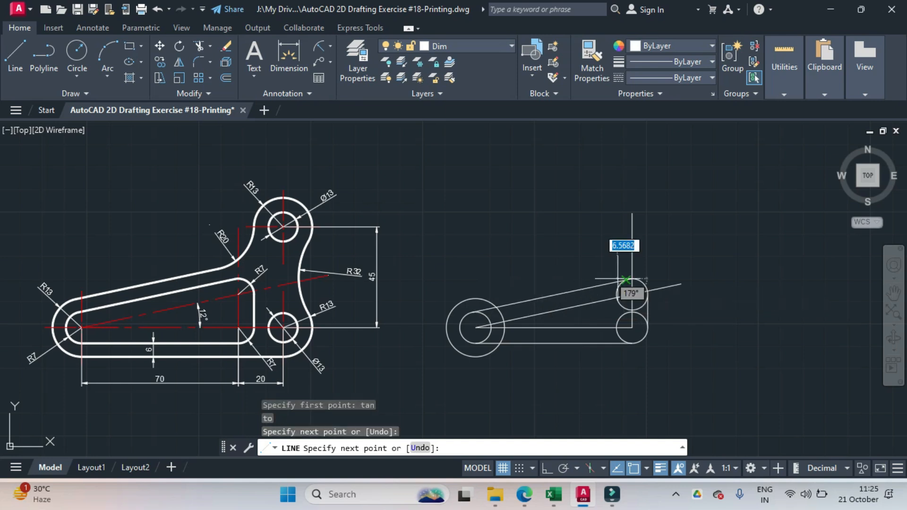
pyautogui.press('Return')
# - Trim the inward parts of the two stacked circles to leave rounded corners at the slot's right end
pyautogui.write('tr')
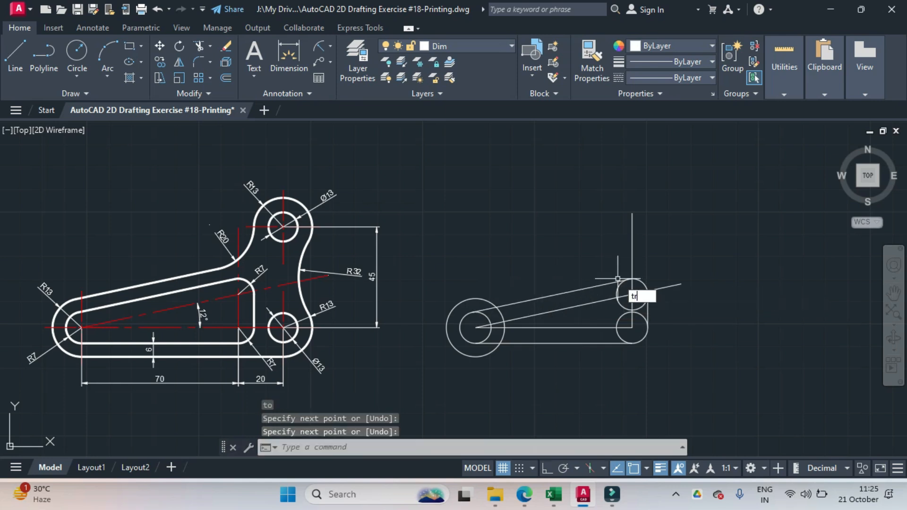
pyautogui.press('Return')
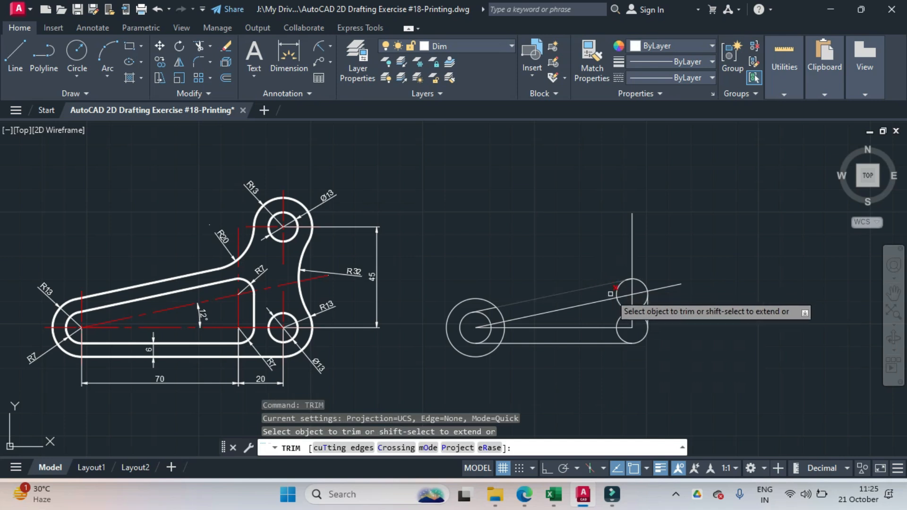
pyautogui.click(618, 291)
pyautogui.click(619, 294)
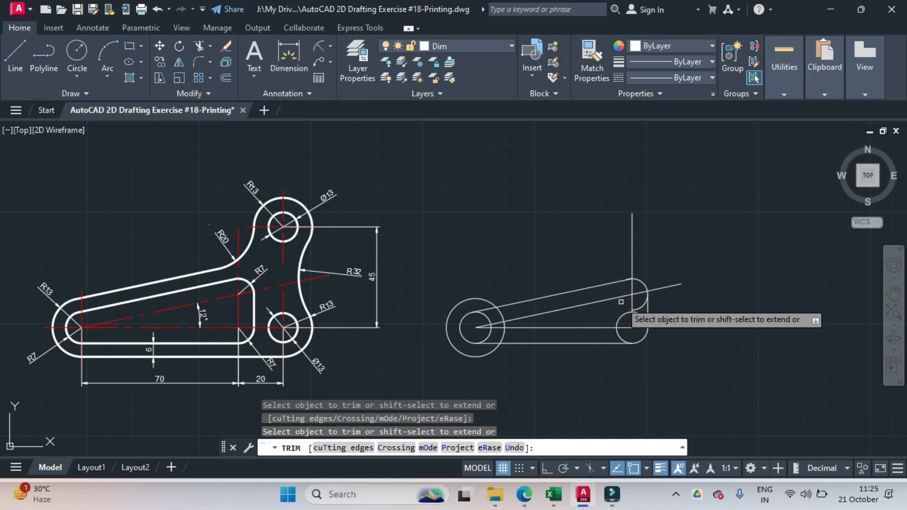
pyautogui.click(642, 316)
pyautogui.click(621, 315)
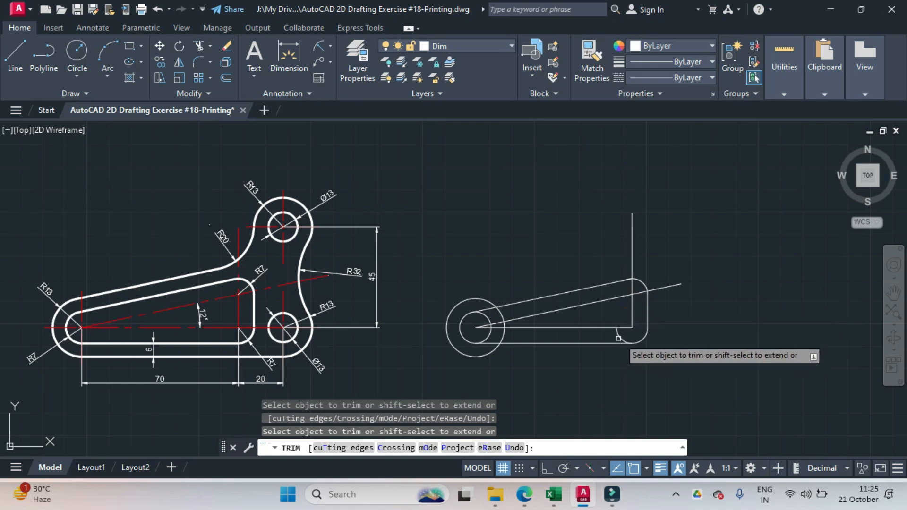
# - Trim the parts of both concentric circles lying inside the slot, leaving the slot's closed left end and the open outer arc
pyautogui.click(502, 310)
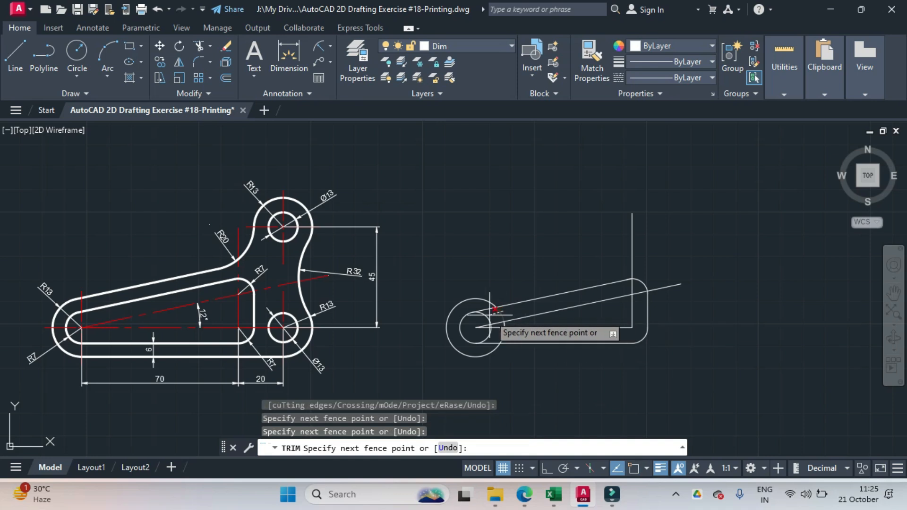
pyautogui.click(501, 311)
pyautogui.click(501, 310)
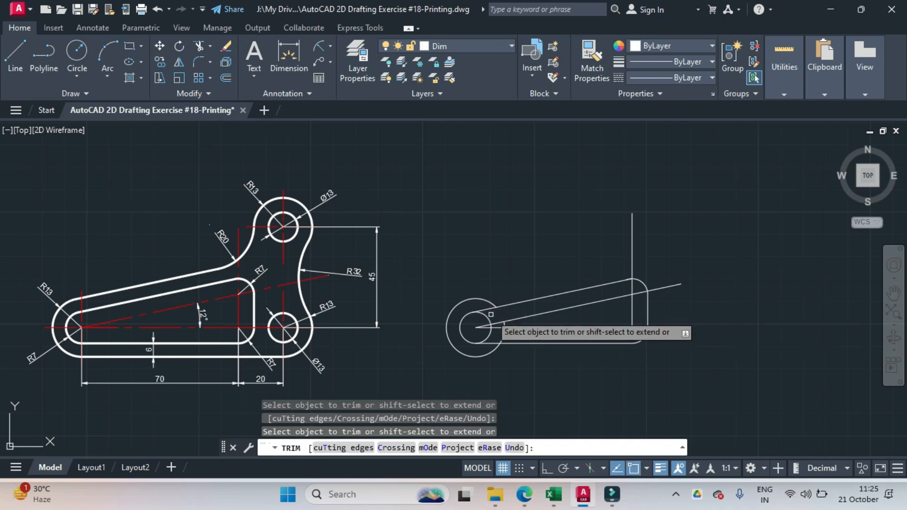
pyautogui.click(484, 341)
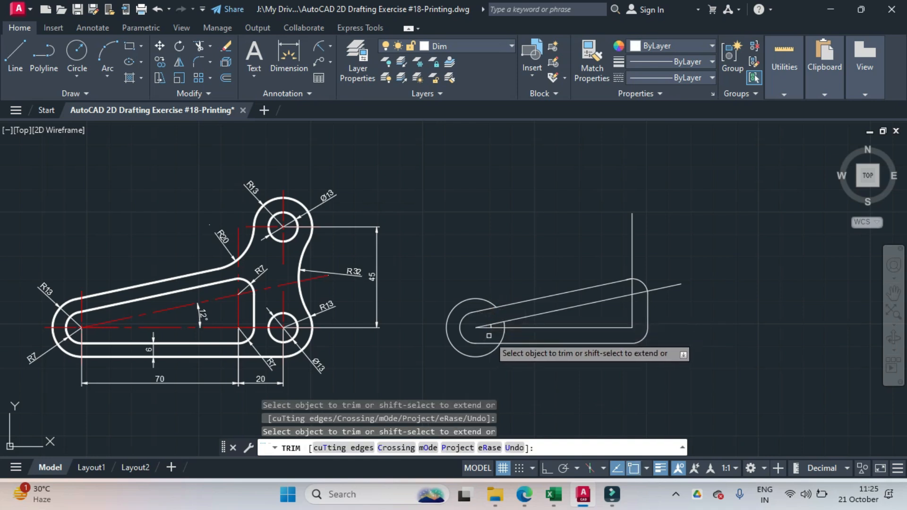
pyautogui.click(501, 337)
pyautogui.scroll(2, 501, 338)
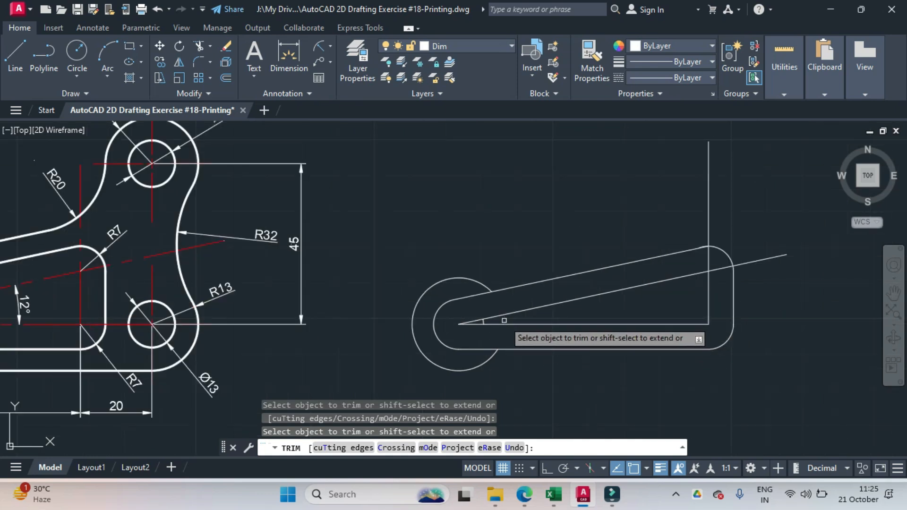
pyautogui.scroll(2, 393, 330)
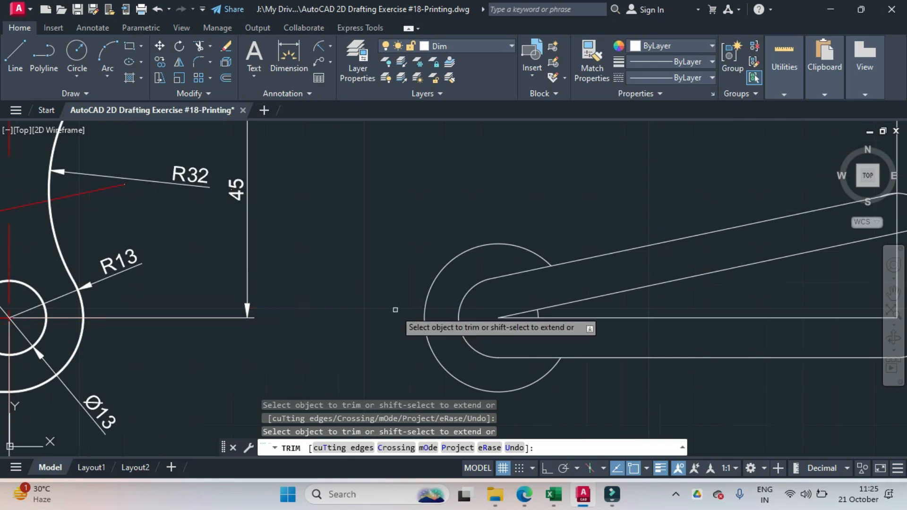
pyautogui.scroll(3, 395, 310)
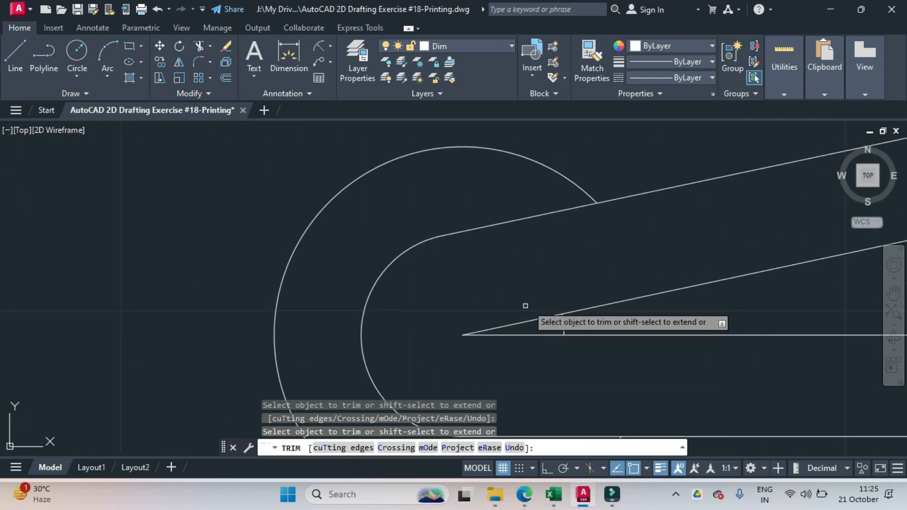
pyautogui.scroll(-5, 563, 323)
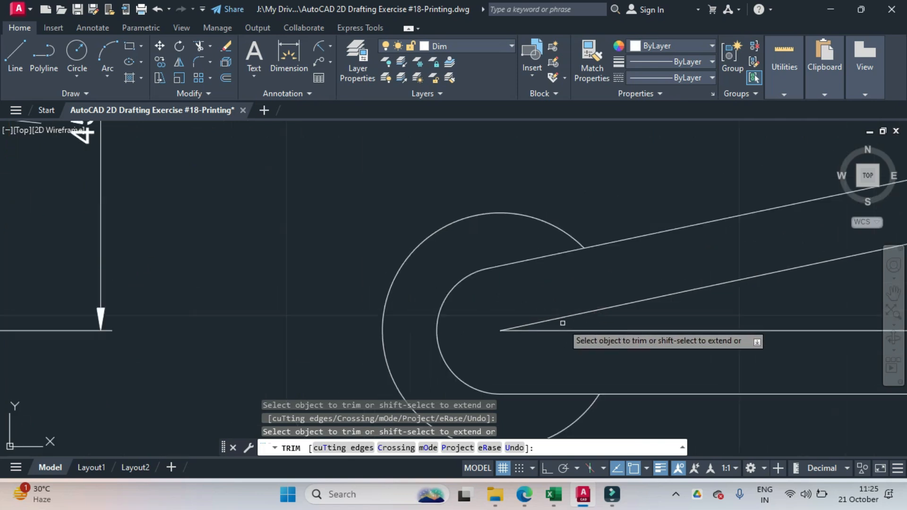
pyautogui.scroll(-3, 558, 325)
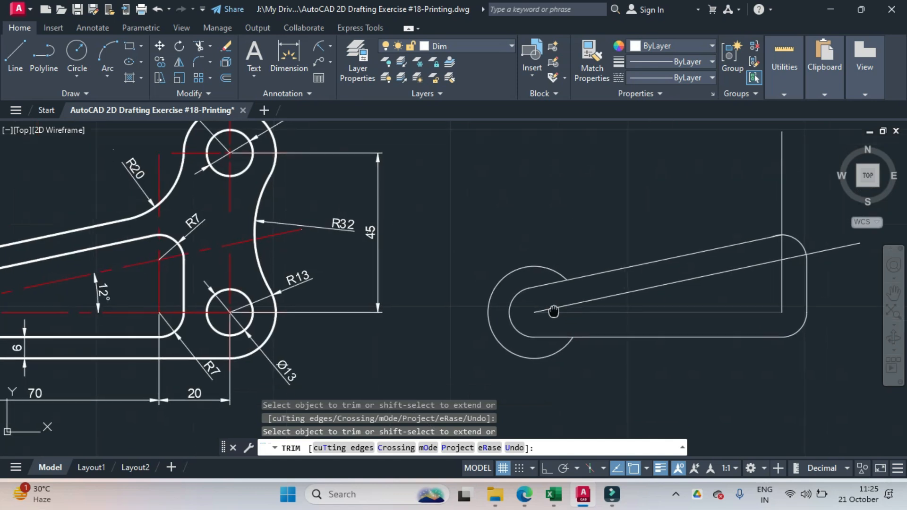
pyautogui.moveTo(556, 297); pyautogui.dragTo(546, 313, button='middle')
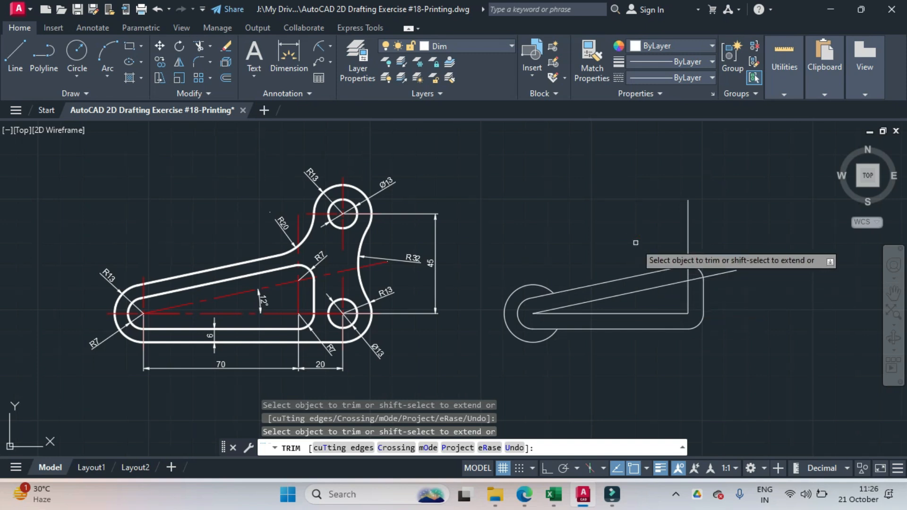
pyautogui.press('Return')
# - Offset the slot's upper sloped line and lower horizontal line outward by 6
pyautogui.write('OFFSET')
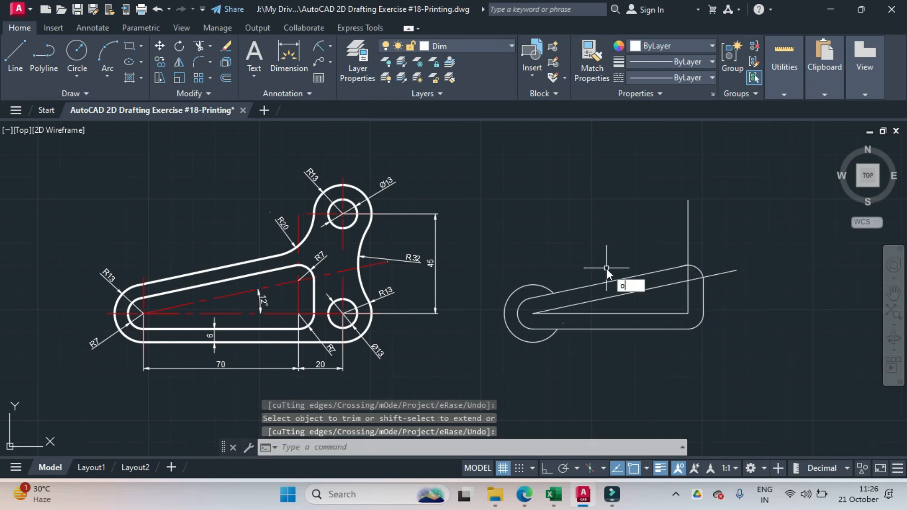
pyautogui.press('Return')
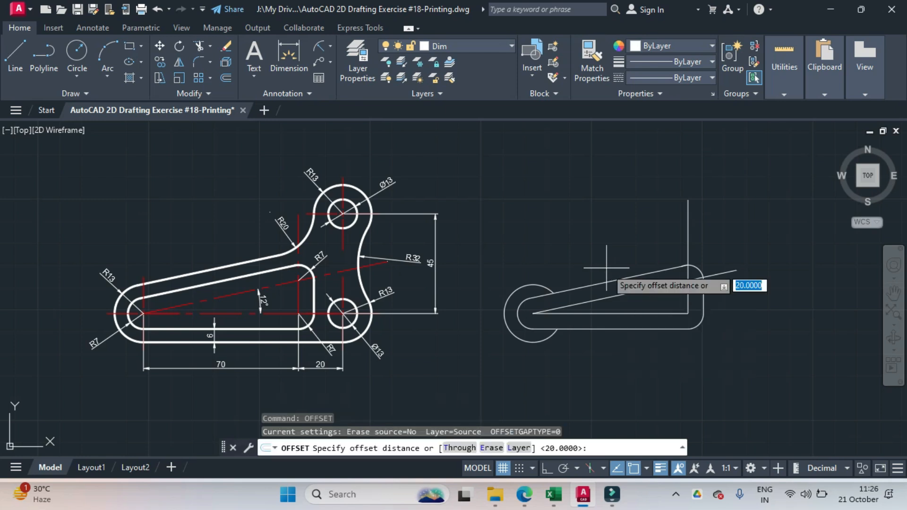
pyautogui.write('6')
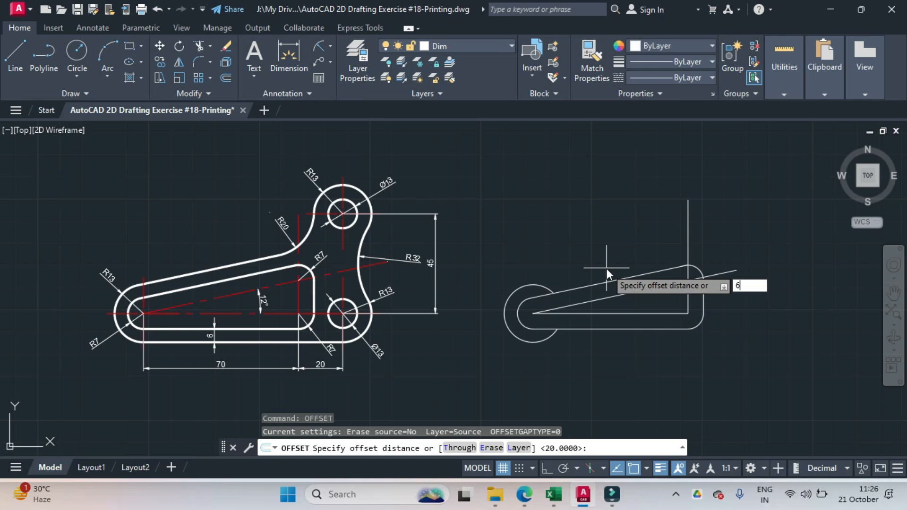
pyautogui.press('Return')
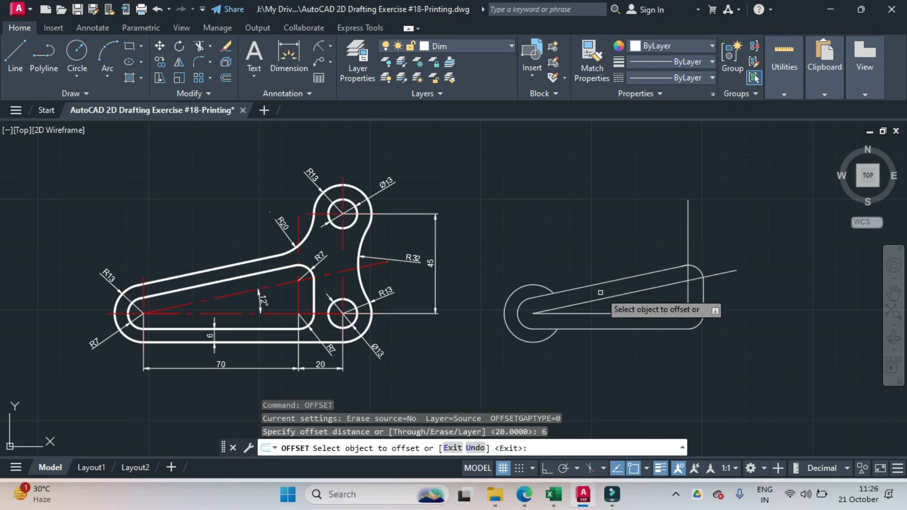
pyautogui.click(606, 283)
pyautogui.click(608, 263)
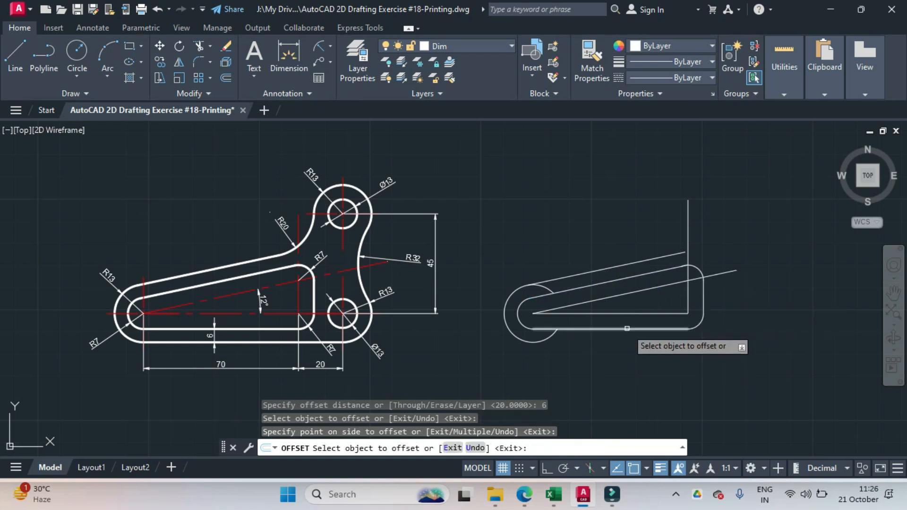
pyautogui.click(615, 329)
pyautogui.click(607, 350)
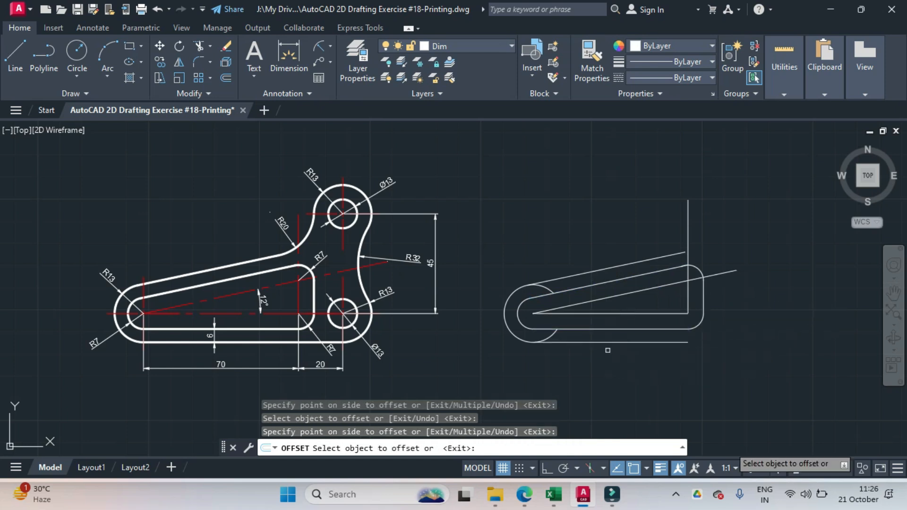
pyautogui.press('Return')
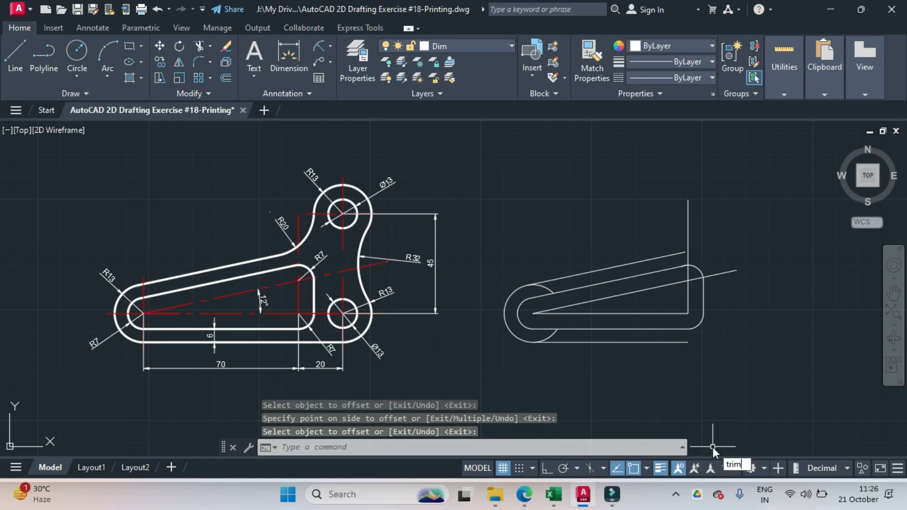
# - Trim the outer arc's inward ends between the two offset lines, leaving the outer profile's rounded left end
pyautogui.write('trim')
pyautogui.press('Return')
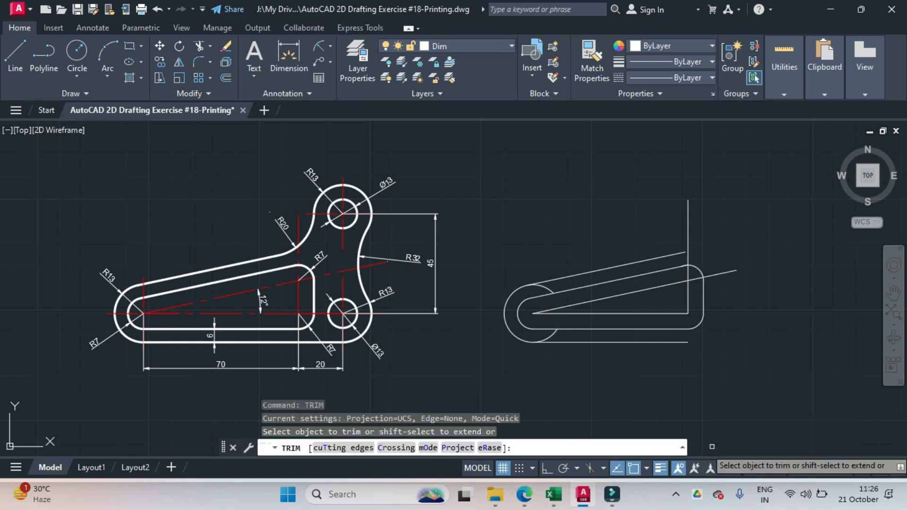
pyautogui.click(534, 344)
pyautogui.click(550, 288)
pyautogui.press('Return')
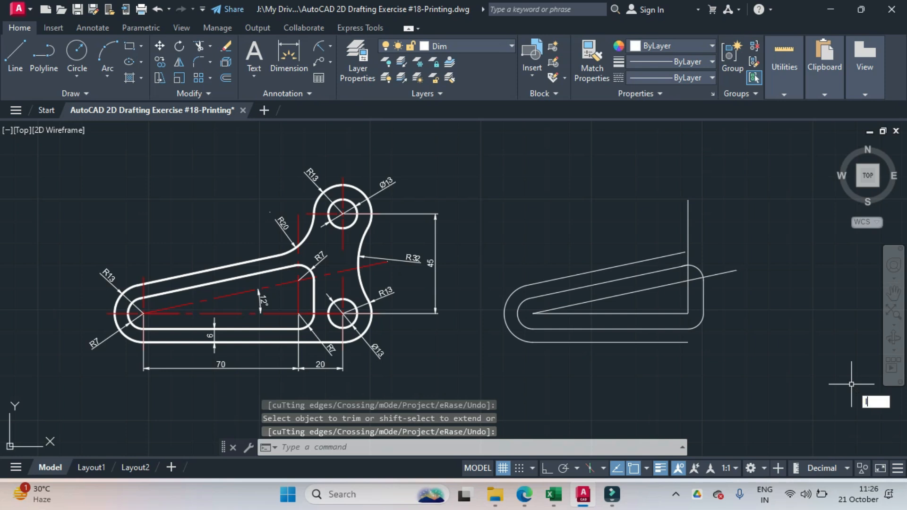
# - Draw a horizontal line 20 long to the right from the lower end of the vertical construction line
pyautogui.write('l')
pyautogui.press('Return')
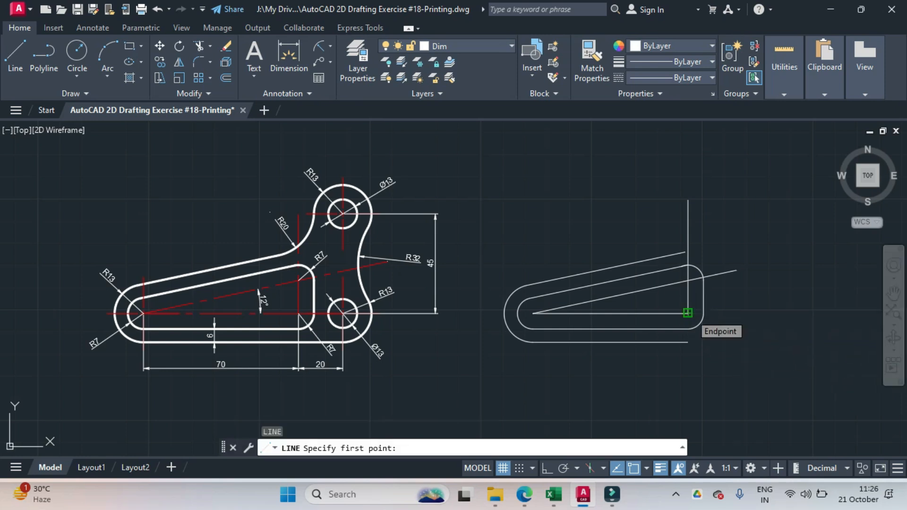
pyautogui.click(688, 313)
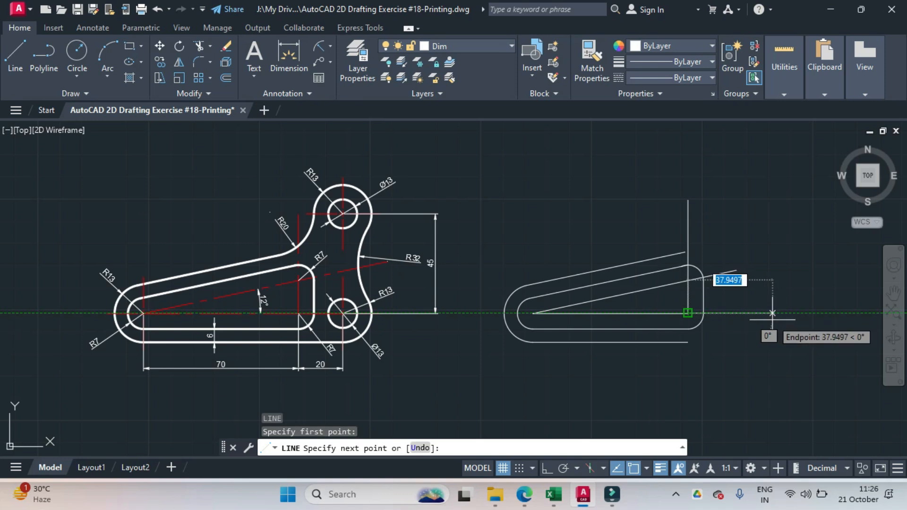
pyautogui.write('20')
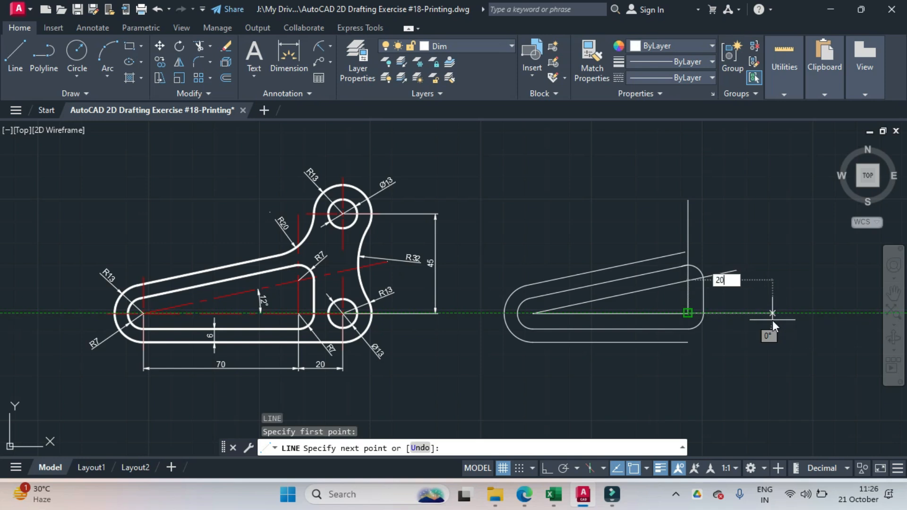
pyautogui.press('Return')
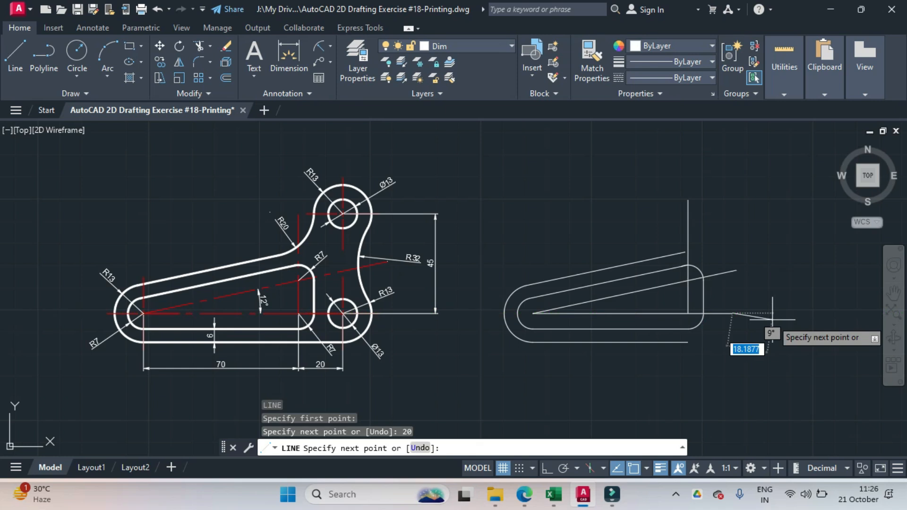
pyautogui.press('Return')
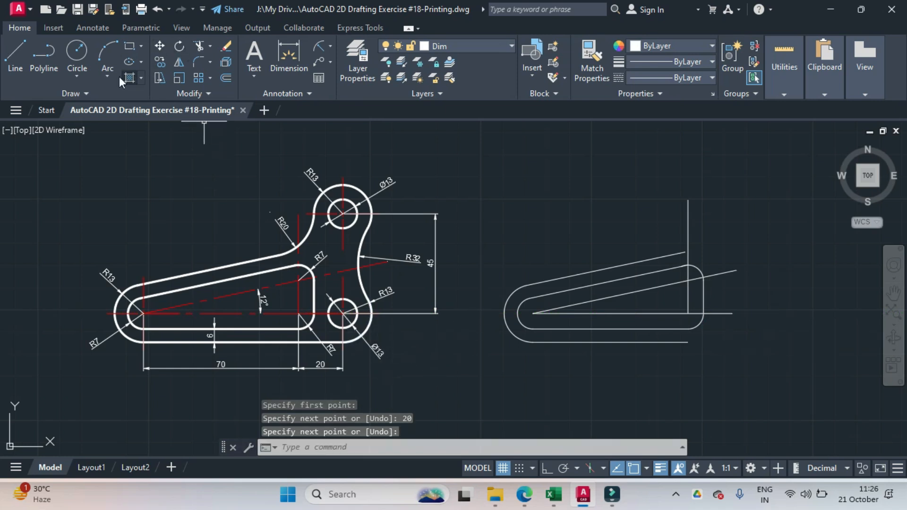
# - Draw a circle of diameter 13 centred on the right end of the 20-long line
pyautogui.click(76, 76)
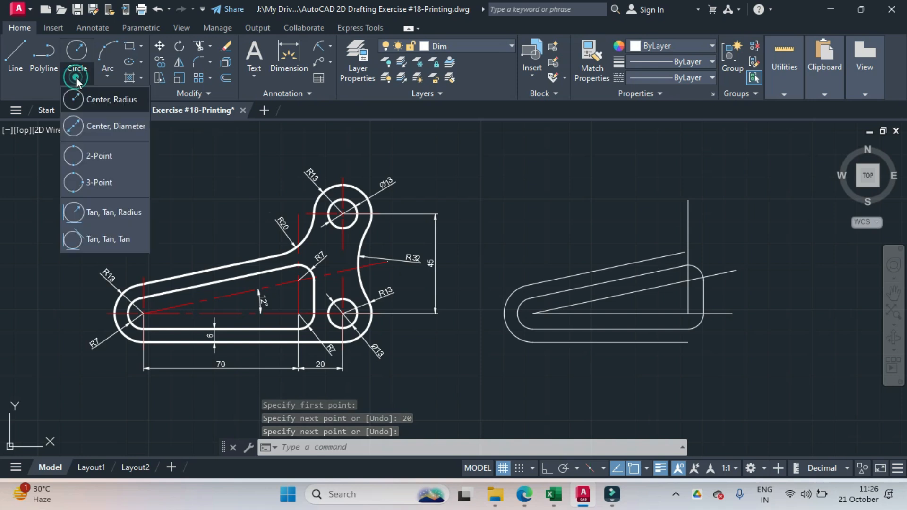
pyautogui.click(98, 126)
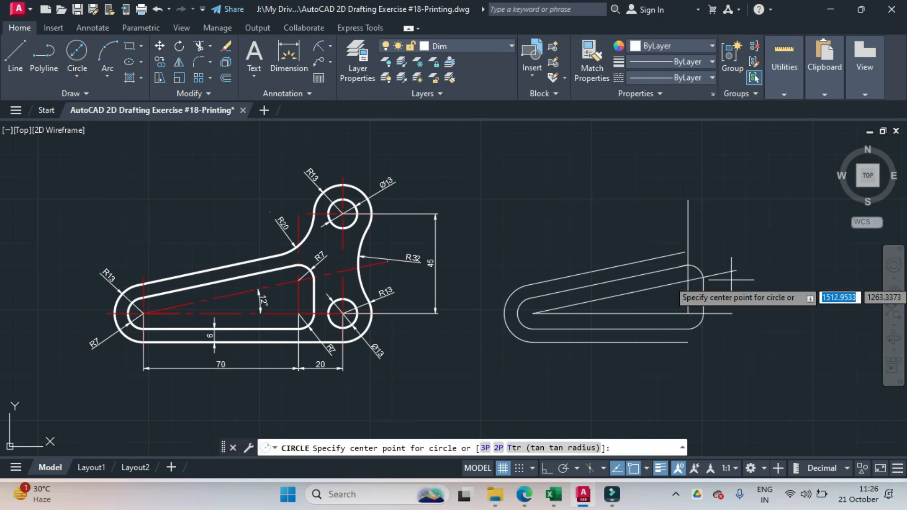
pyautogui.click(732, 313)
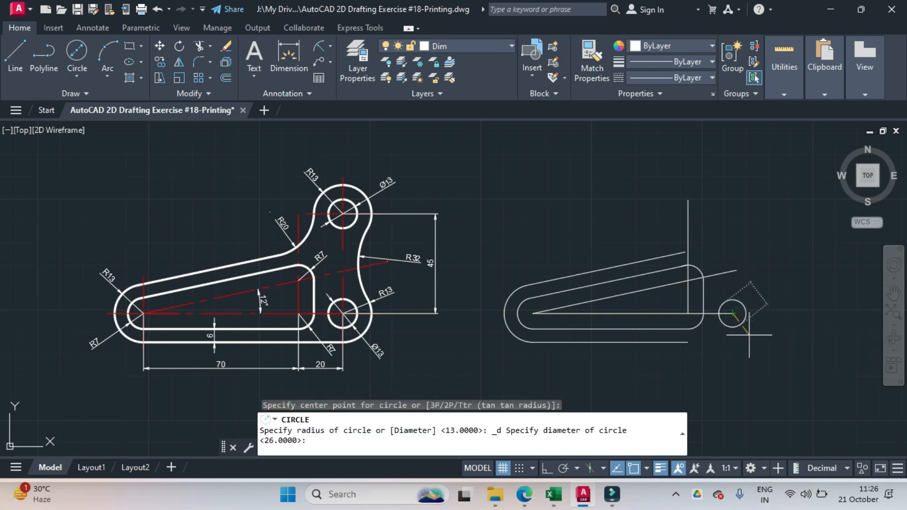
pyautogui.write('13')
pyautogui.press('Return')
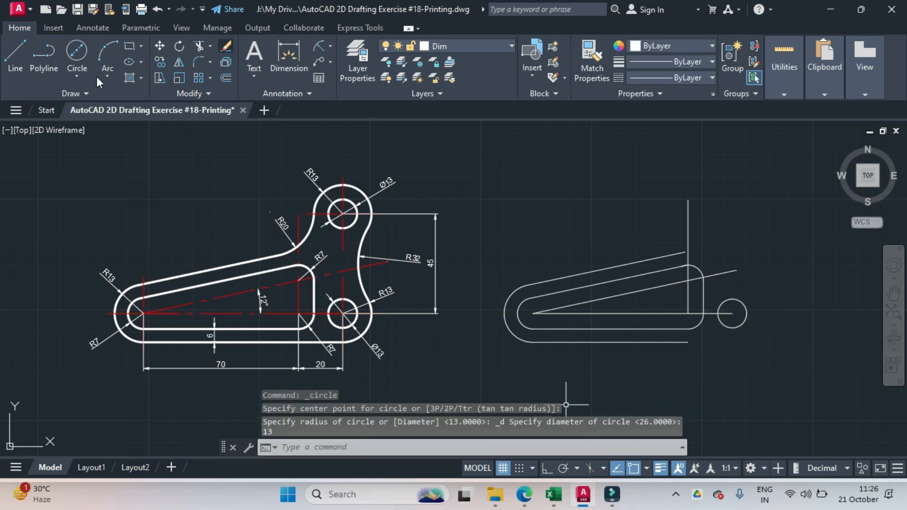
# - Draw a concentric circle of radius 13 around the diameter 13 hole
pyautogui.click(77, 76)
pyautogui.click(87, 94)
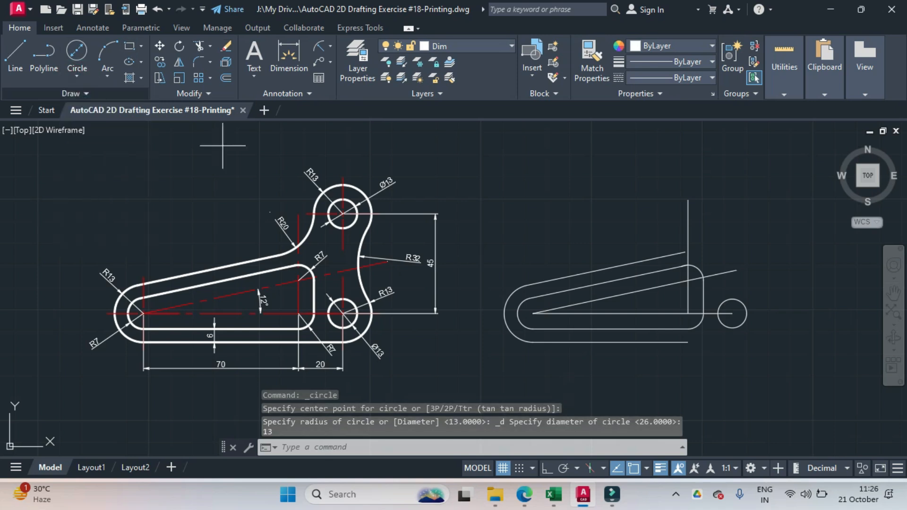
pyautogui.press('Return')
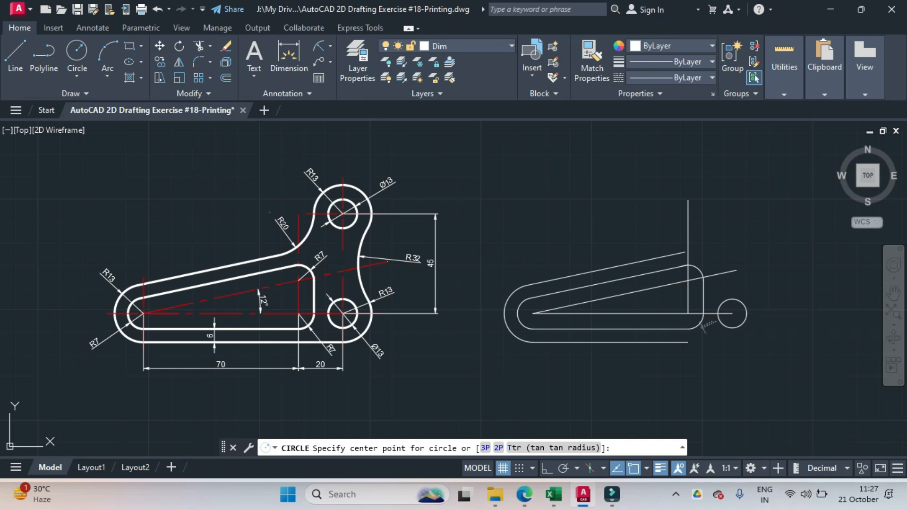
pyautogui.click(732, 313)
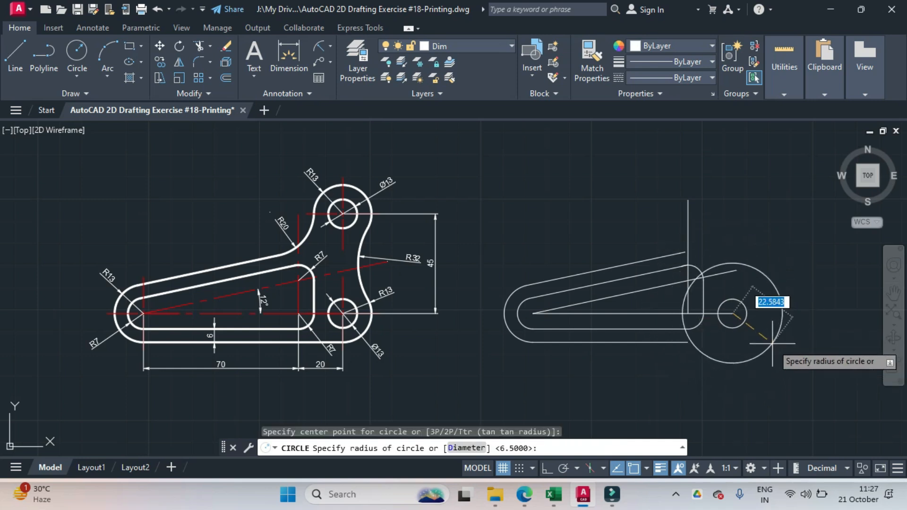
pyautogui.write('13')
pyautogui.press('Return')
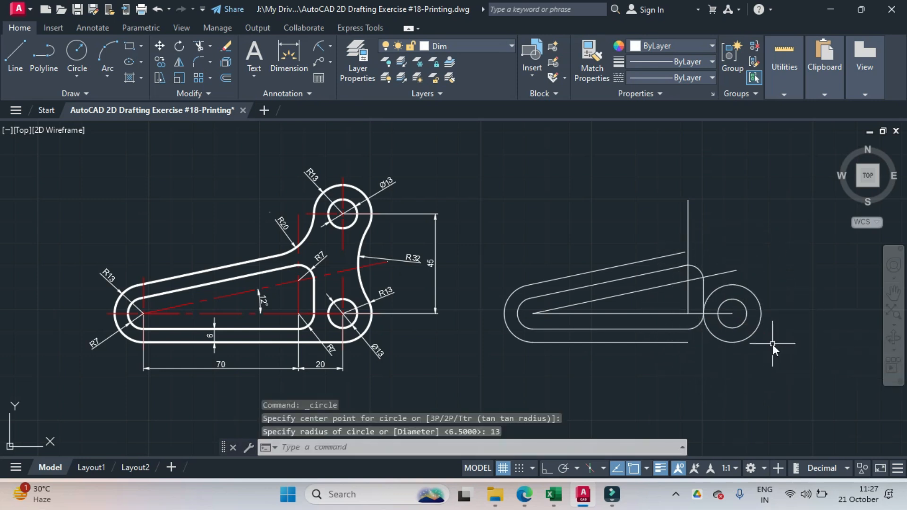
# - Copy both concentric circles 45 straight up from their common centre, with Ortho on
pyautogui.write('CO')
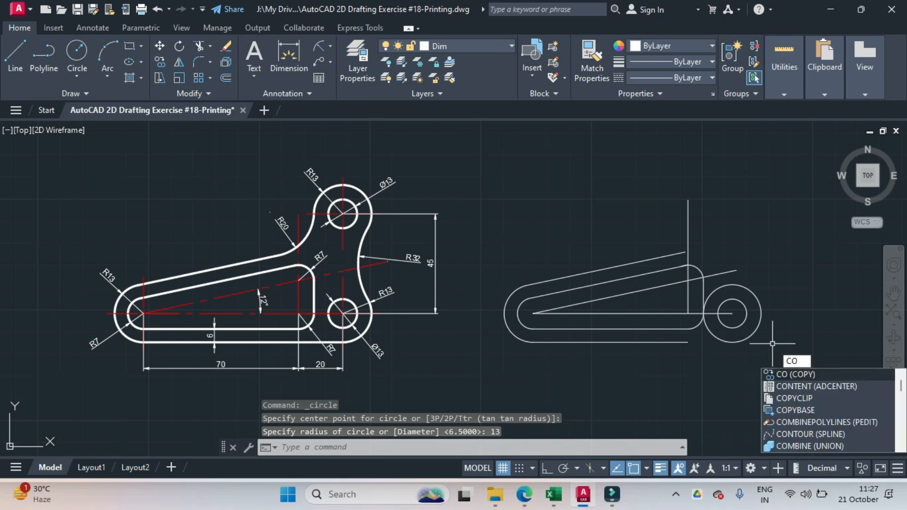
pyautogui.press('Return')
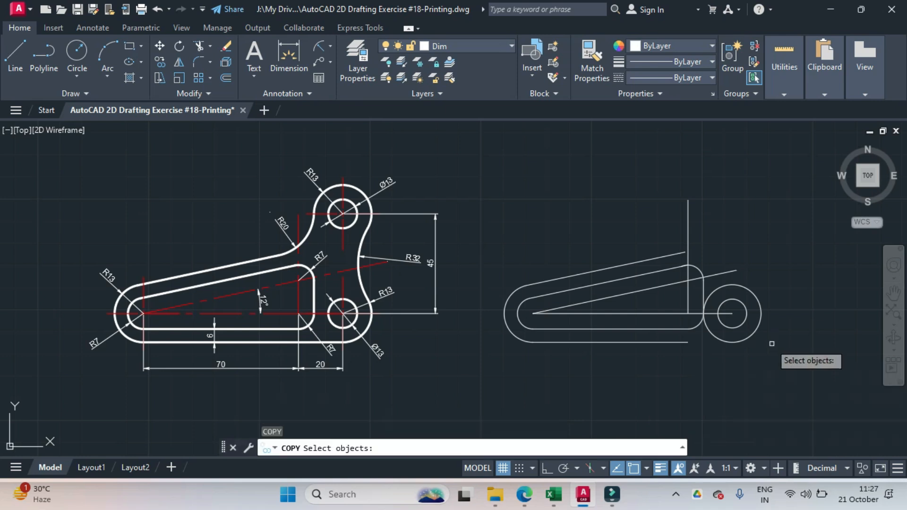
pyautogui.click(746, 307)
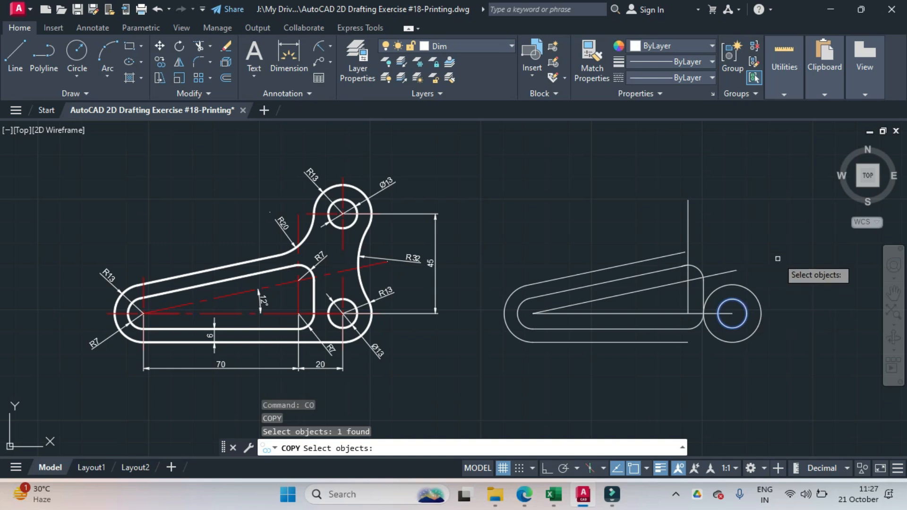
pyautogui.click(754, 292)
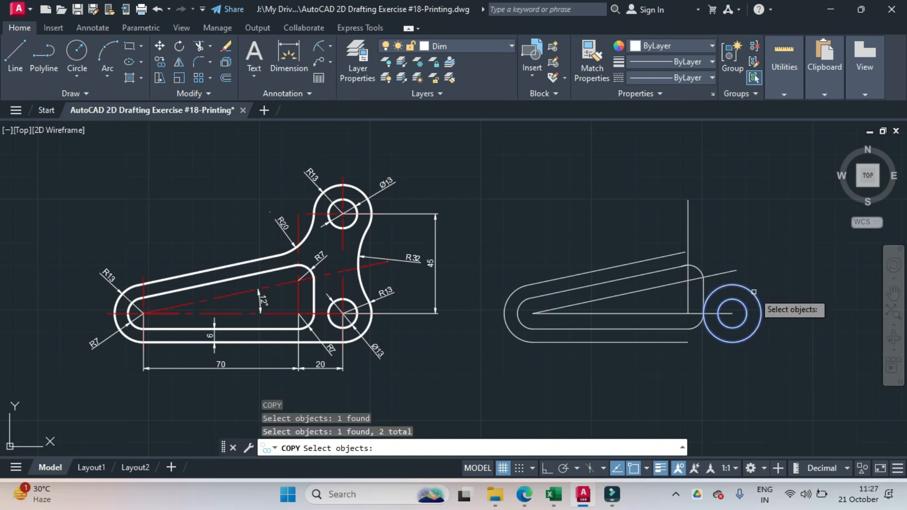
pyautogui.press('Return')
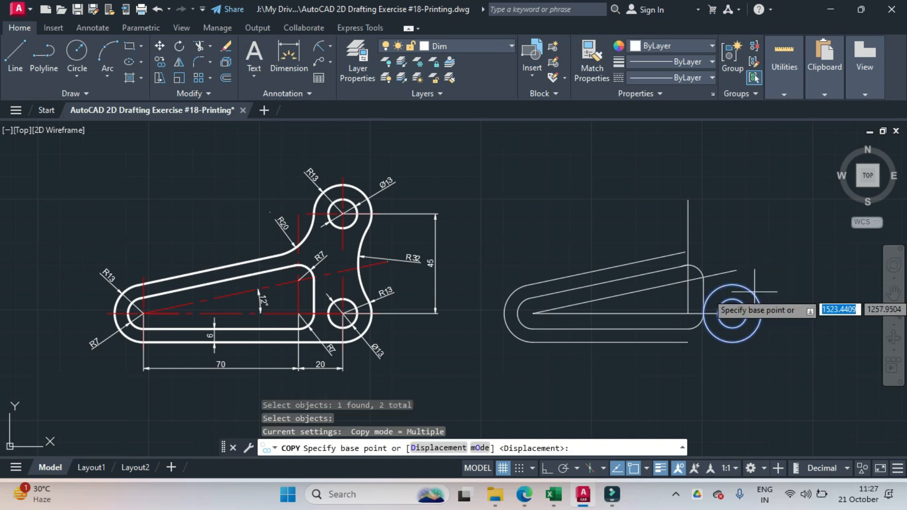
pyautogui.click(733, 313)
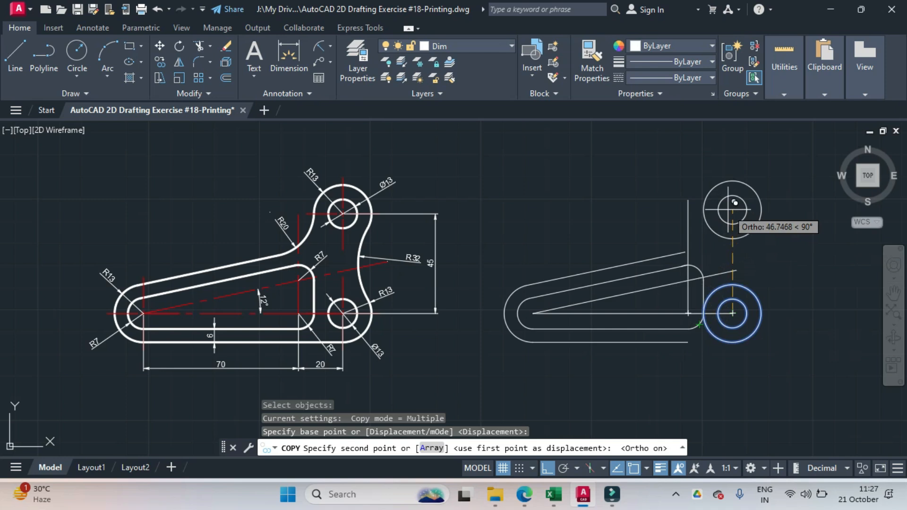
pyautogui.write('45')
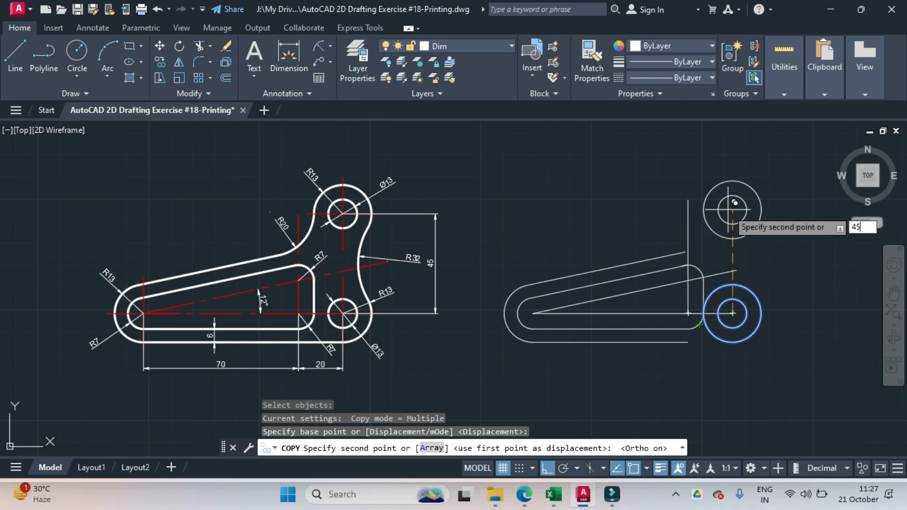
pyautogui.press('Return')
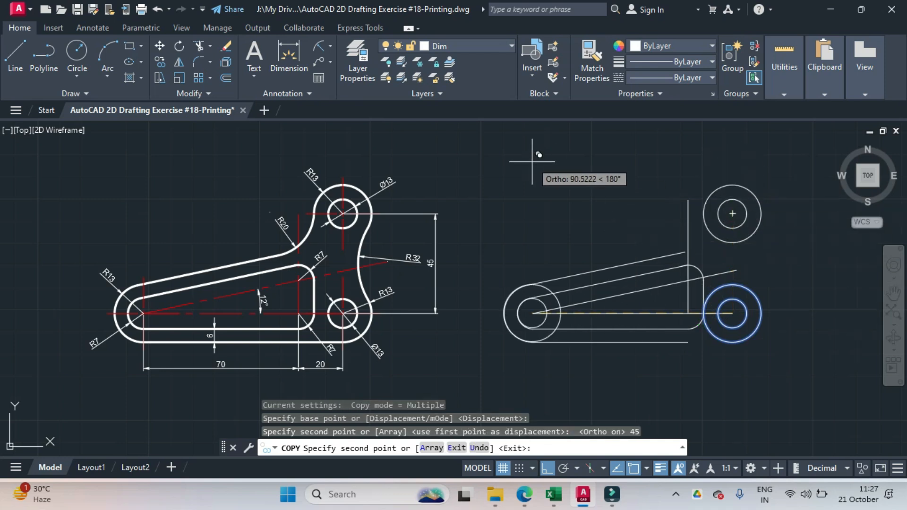
pyautogui.press('Return')
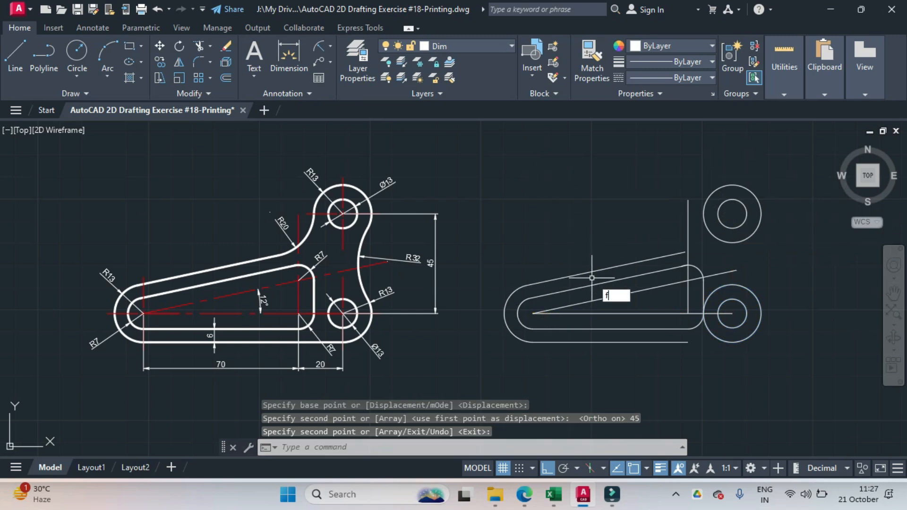
# - Fillet the right sides of the upper and lower outer circles with a radius of 32
pyautogui.write('fillet')
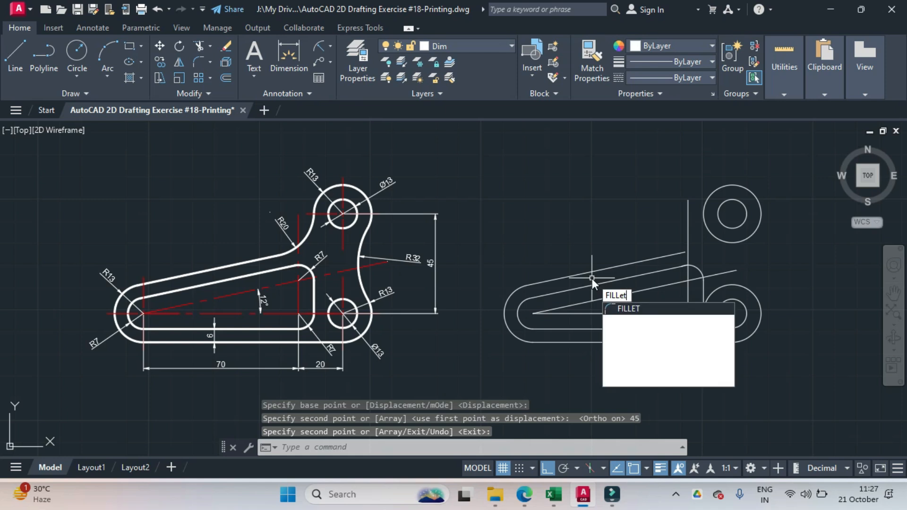
pyautogui.press('Return')
pyautogui.write('r')
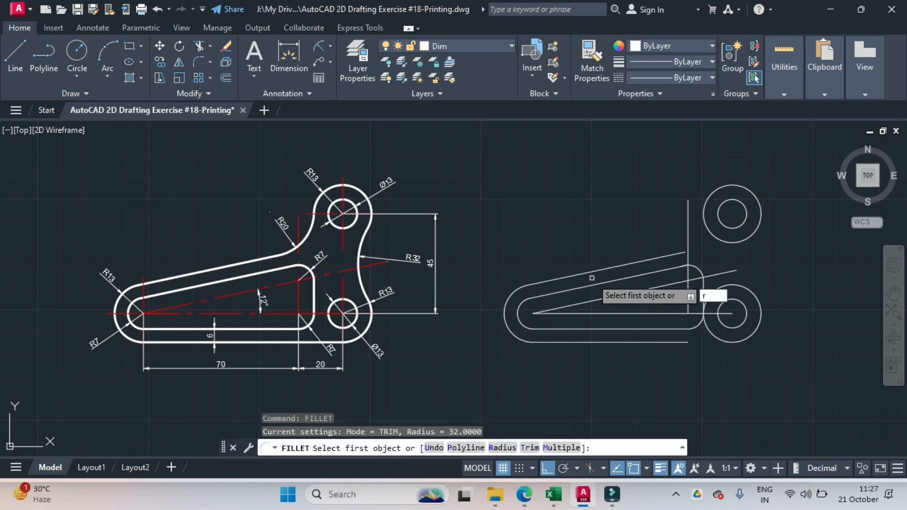
pyautogui.press('Return')
pyautogui.press('Return')
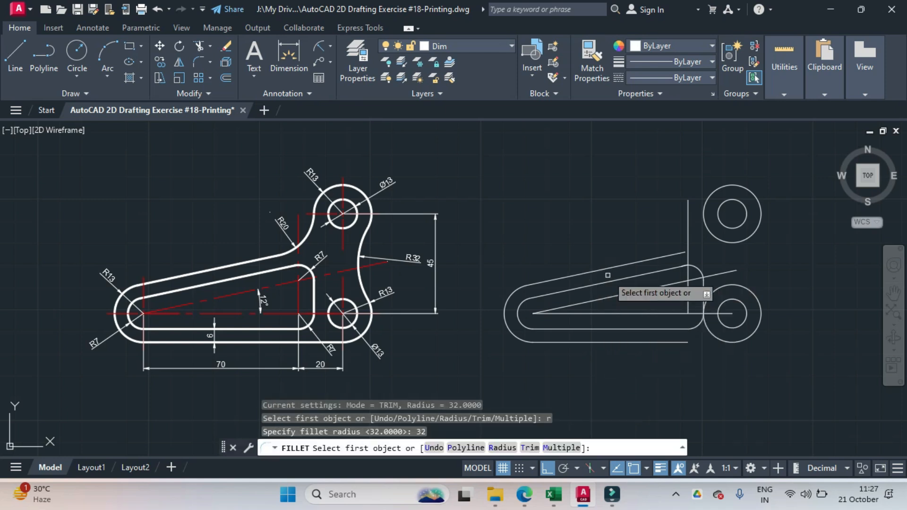
pyautogui.click(757, 242)
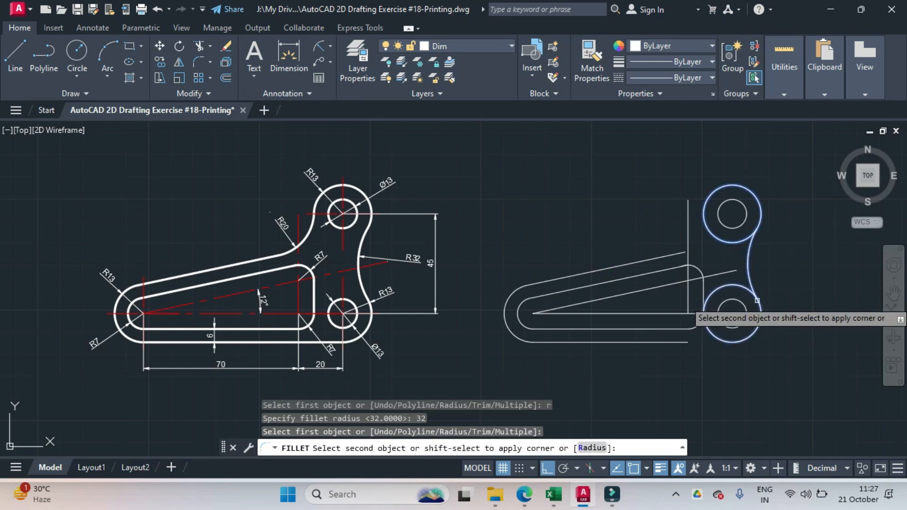
pyautogui.click(757, 301)
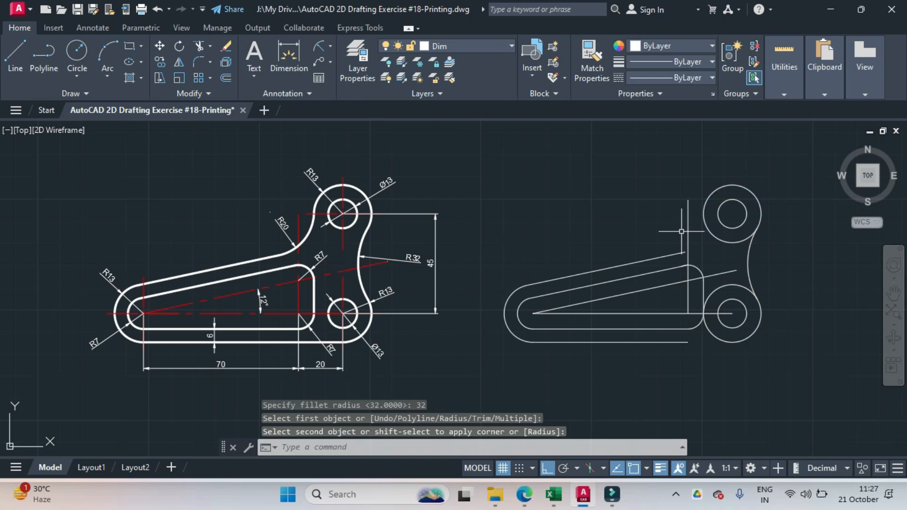
# - Fillet the outer sloped line to the left side of the upper outer circle with a radius of 20
pyautogui.press('Return')
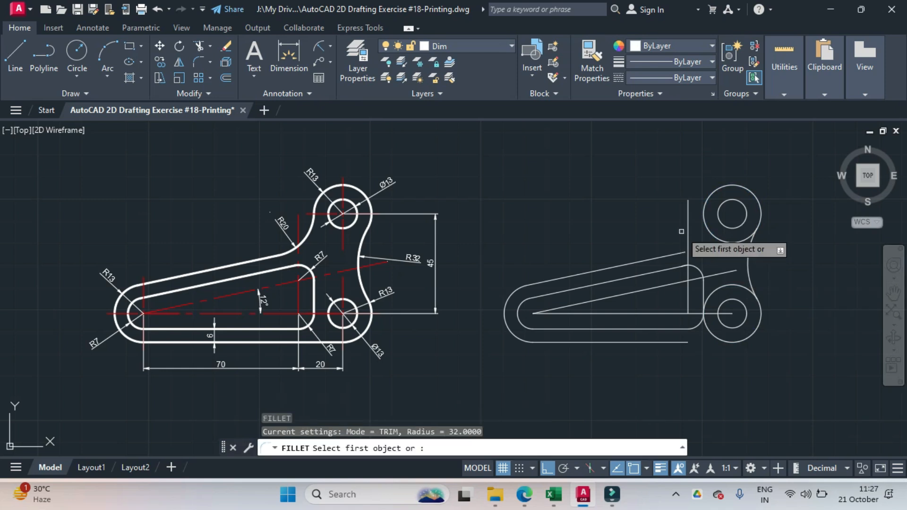
pyautogui.write('r')
pyautogui.press('Return')
pyautogui.write('5')
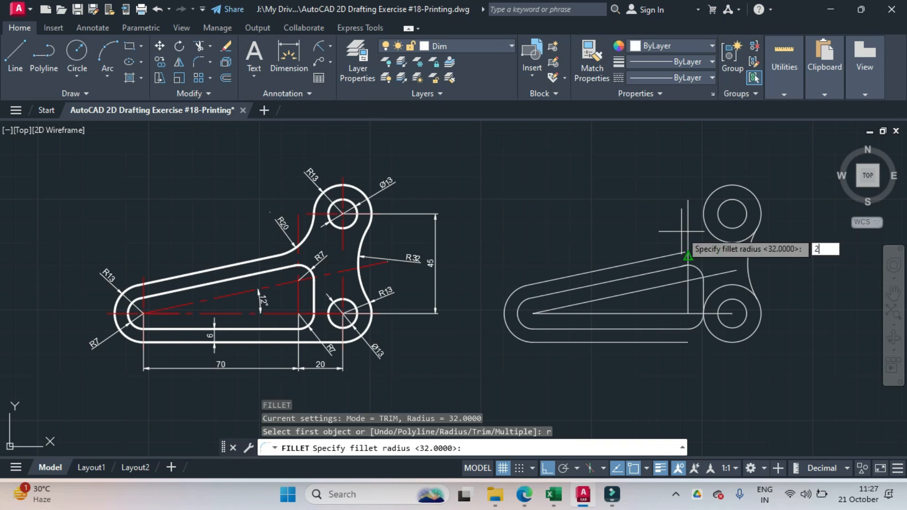
pyautogui.press('Return')
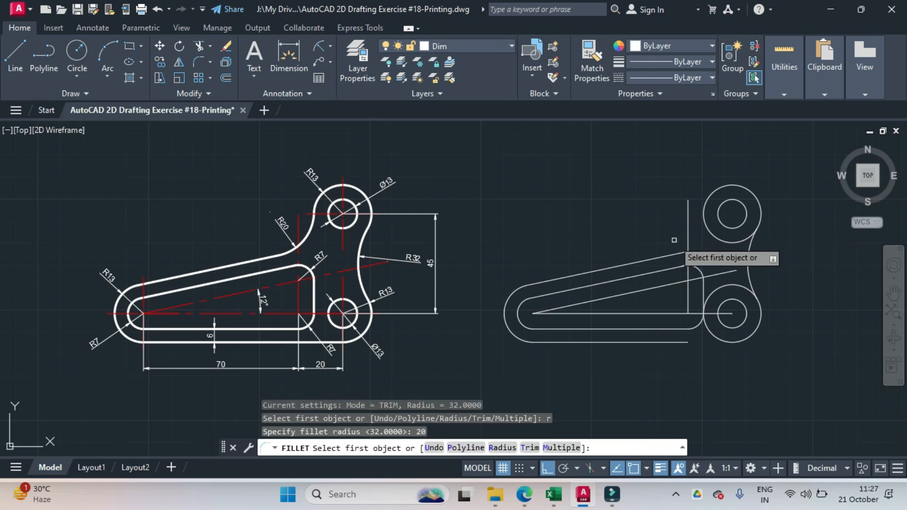
pyautogui.click(671, 256)
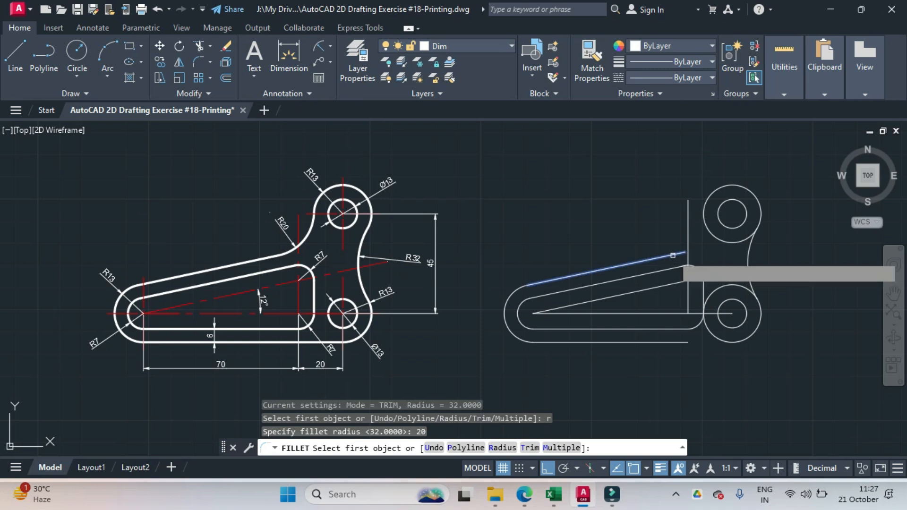
pyautogui.click(703, 220)
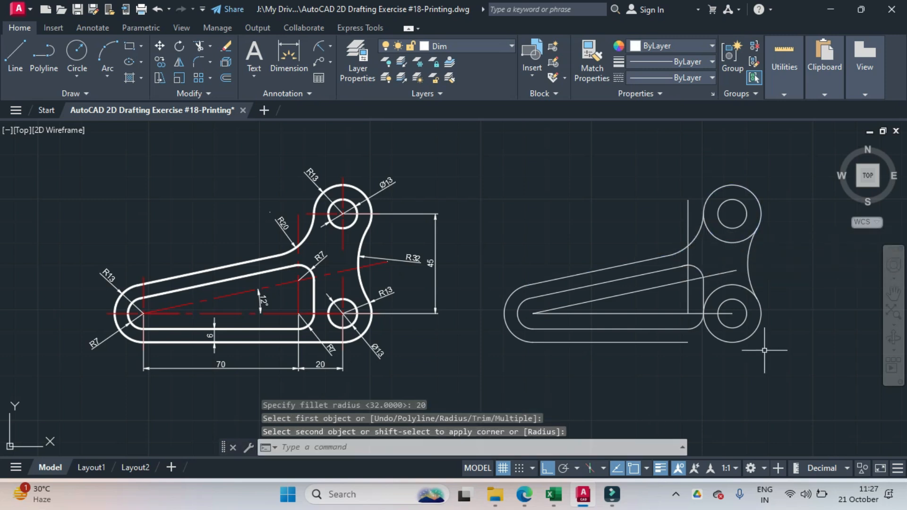
pyautogui.press('Return')
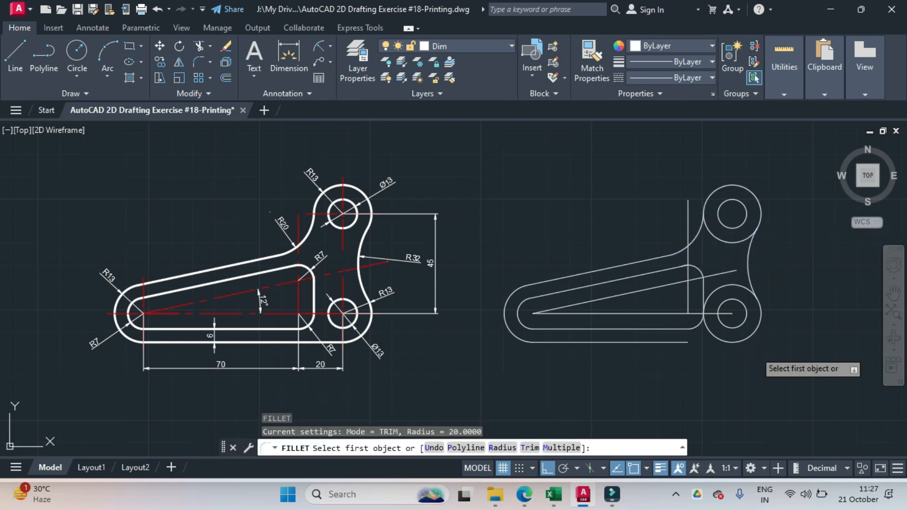
pyautogui.press('Escape')
pyautogui.write('exten')
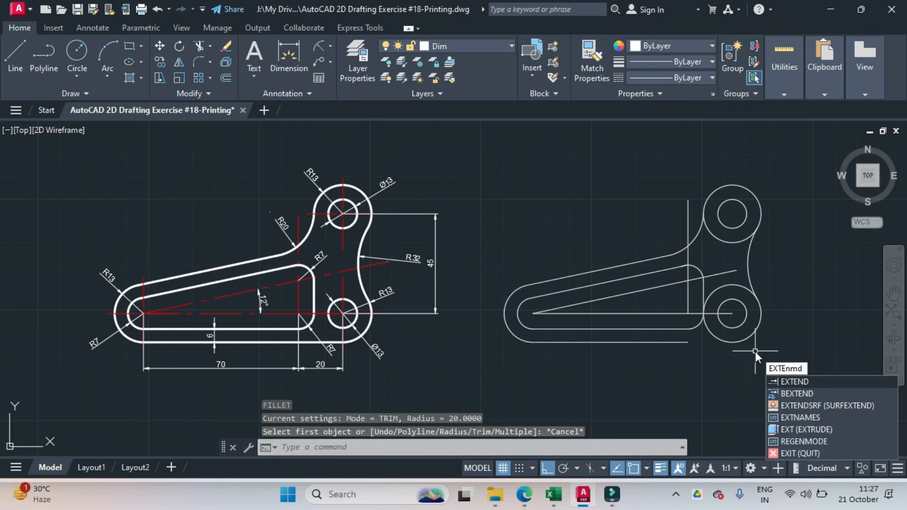
pyautogui.press('Return')
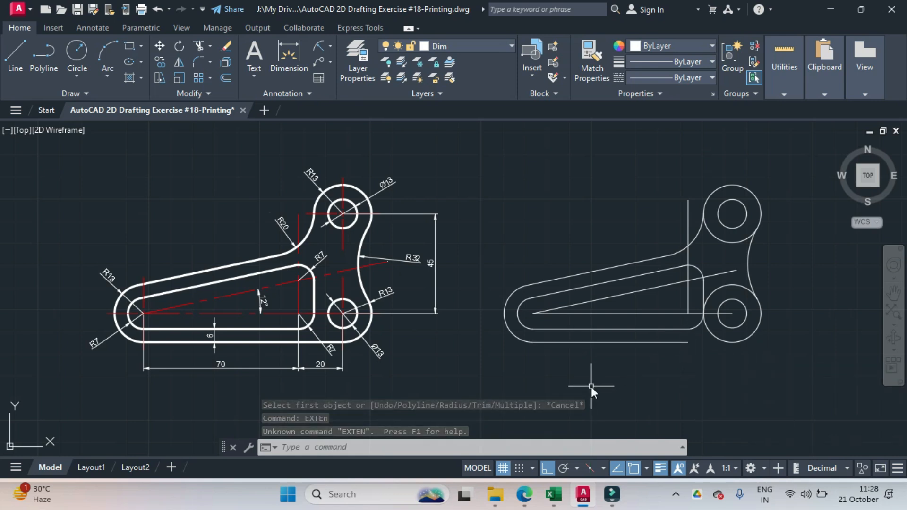
# - Extend the redrawn bracket's bottom outer line to the lower right outer circle
pyautogui.write('extend')
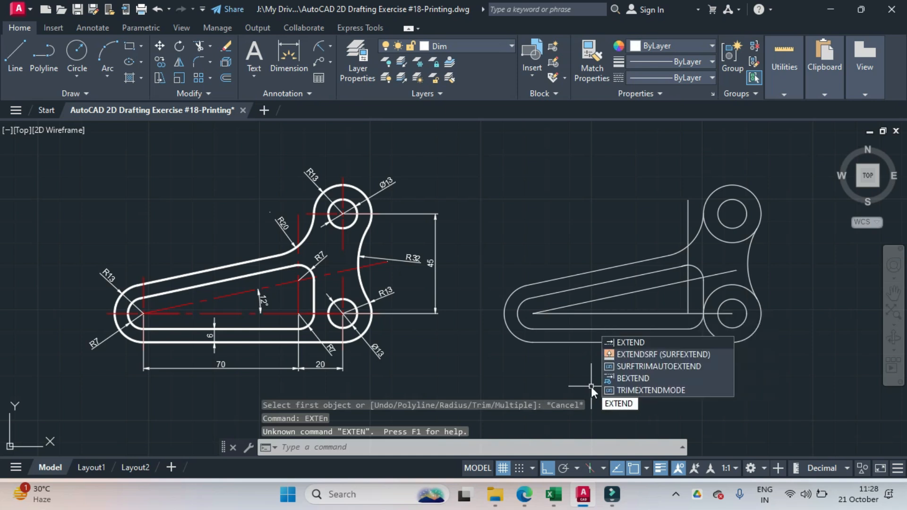
pyautogui.press('Return')
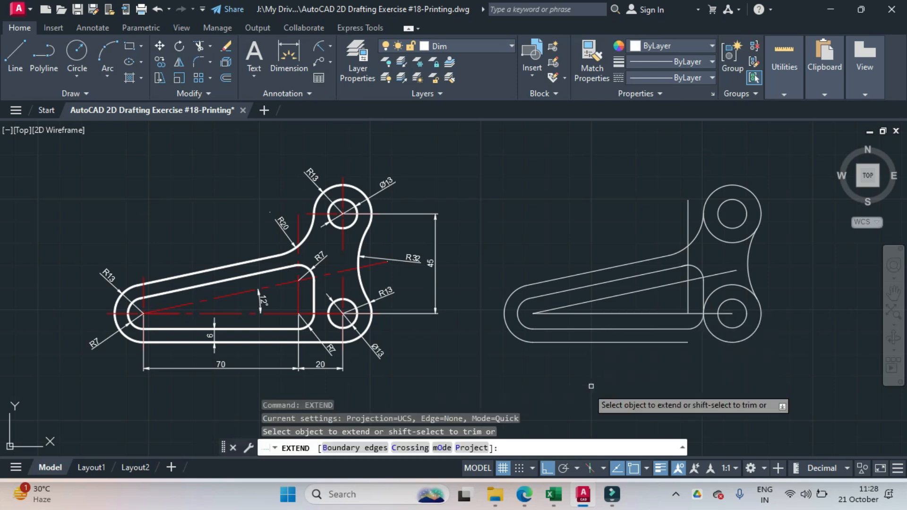
pyautogui.click(685, 343)
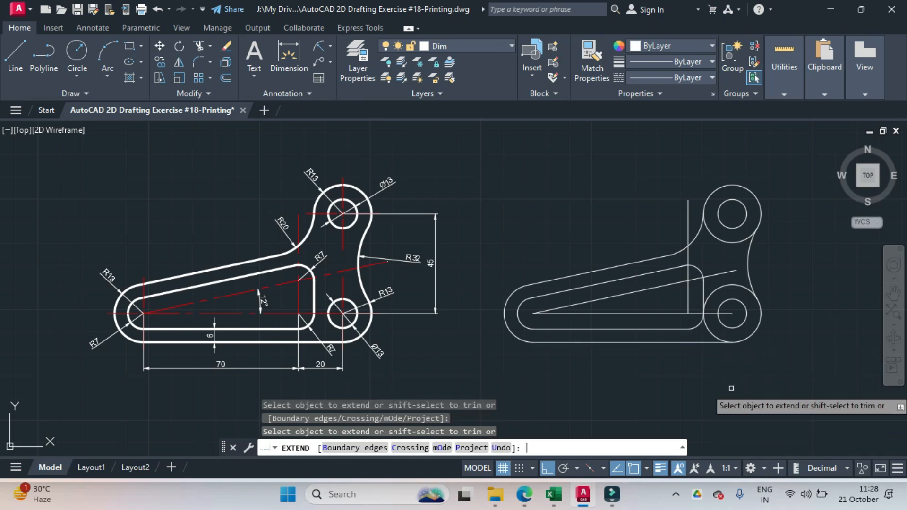
pyautogui.press('Escape')
# - Trim away the inner portions of the upper and lower outer circles to leave a continuous outer profile
pyautogui.write('tr')
pyautogui.press('Return')
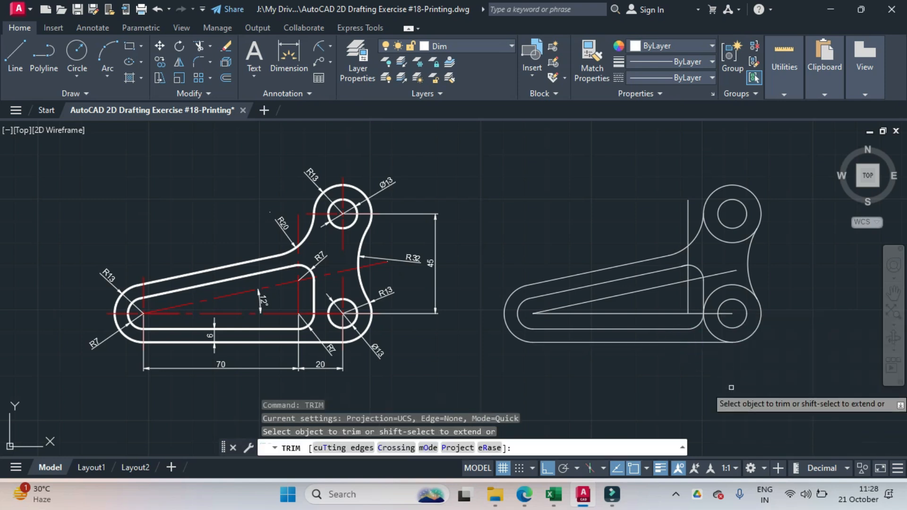
pyautogui.click(716, 287)
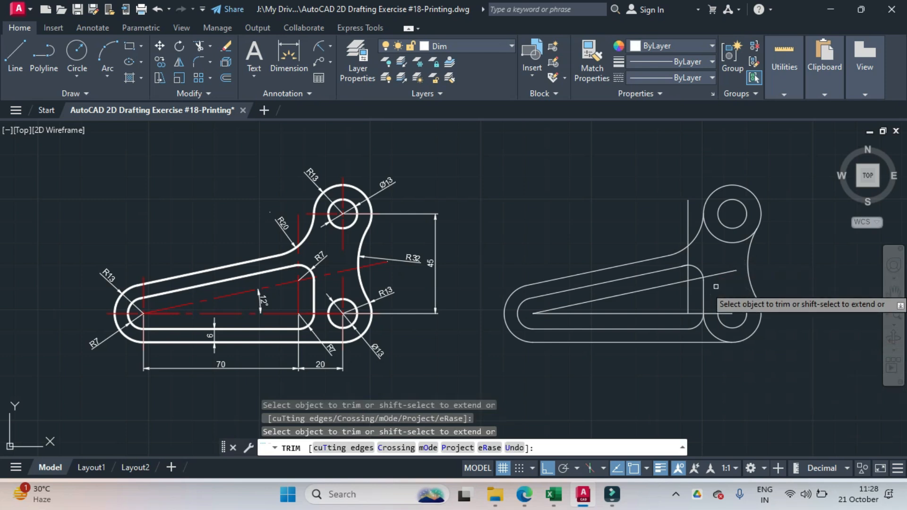
pyautogui.click(709, 329)
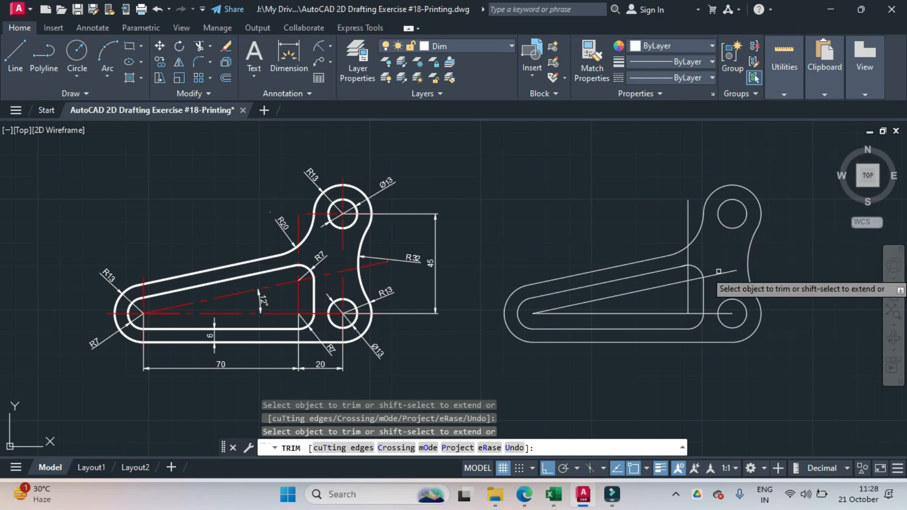
pyautogui.press('Return')
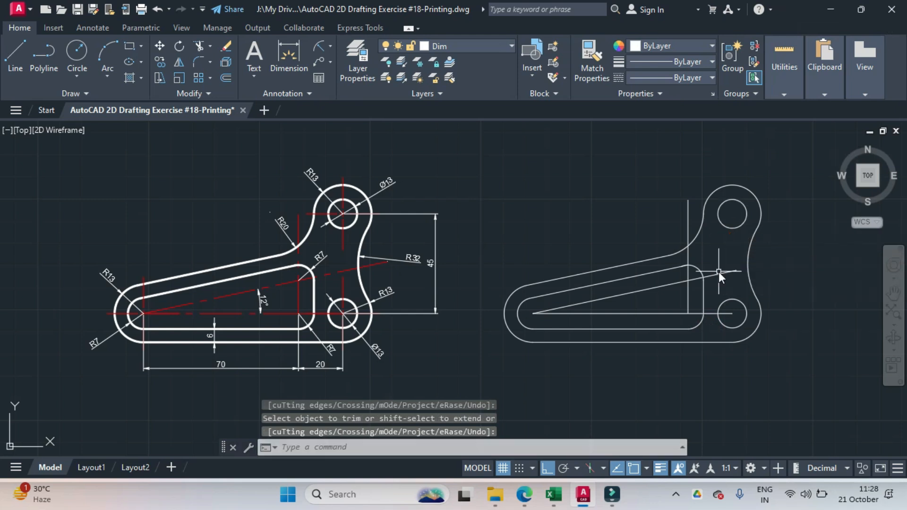
# - Add center marks to the lower hole, the upper hole and the left rounded end of the redrawn bracket
pyautogui.write('CM')
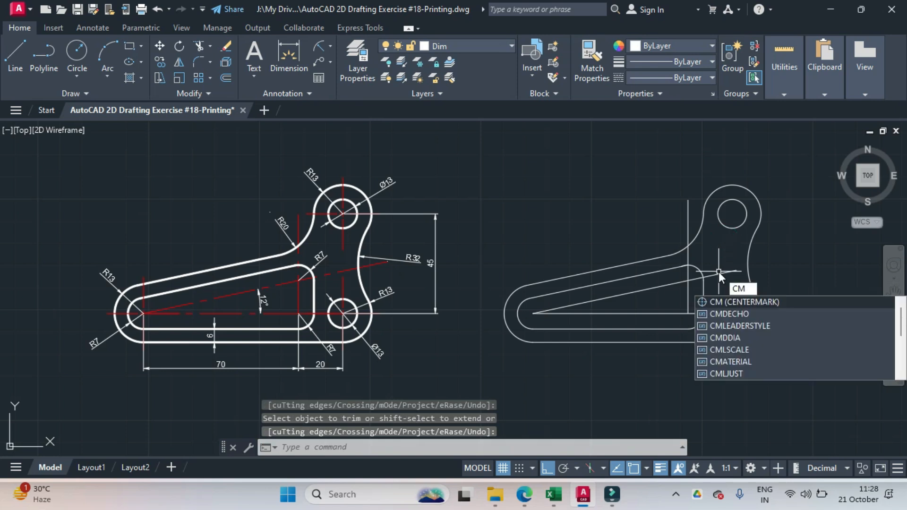
pyautogui.press('Return')
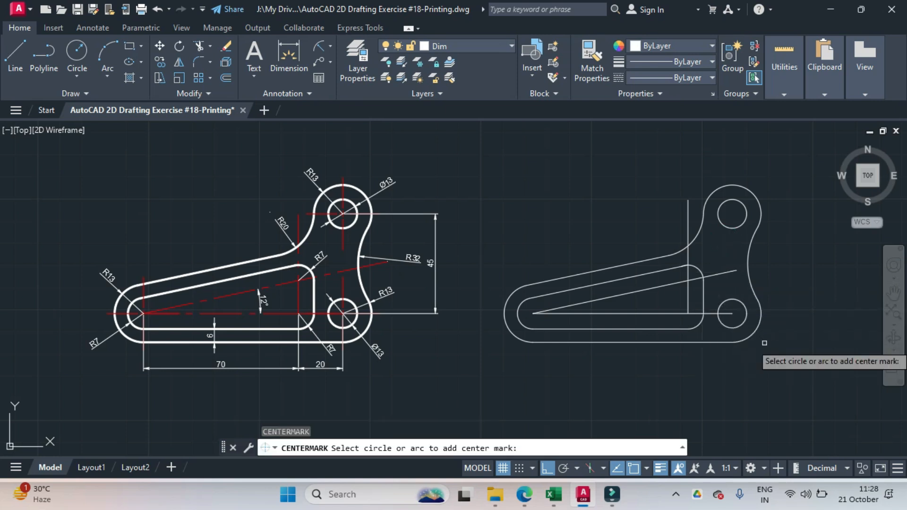
pyautogui.click(746, 319)
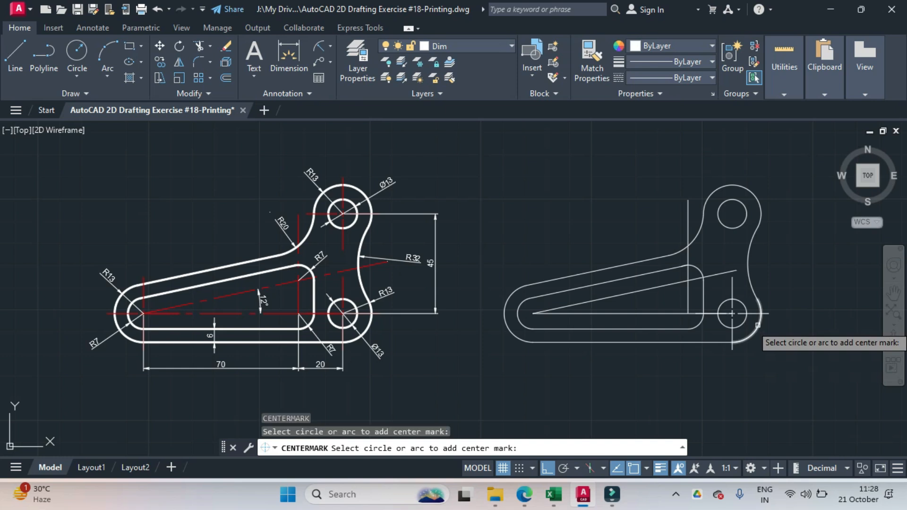
pyautogui.click(753, 191)
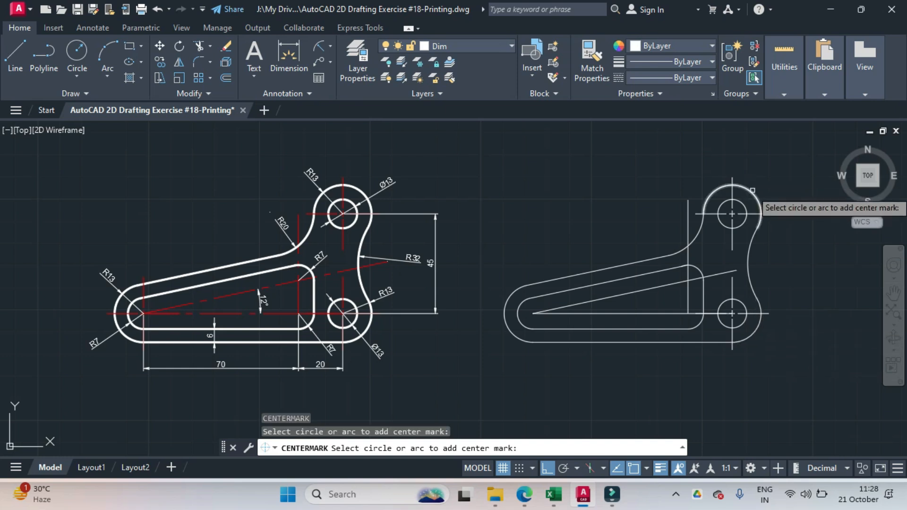
pyautogui.click(505, 325)
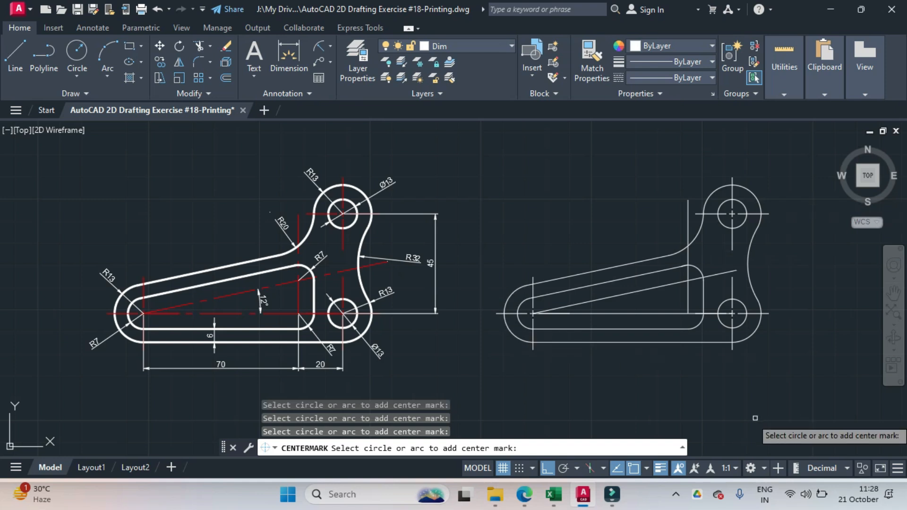
pyautogui.press('Return')
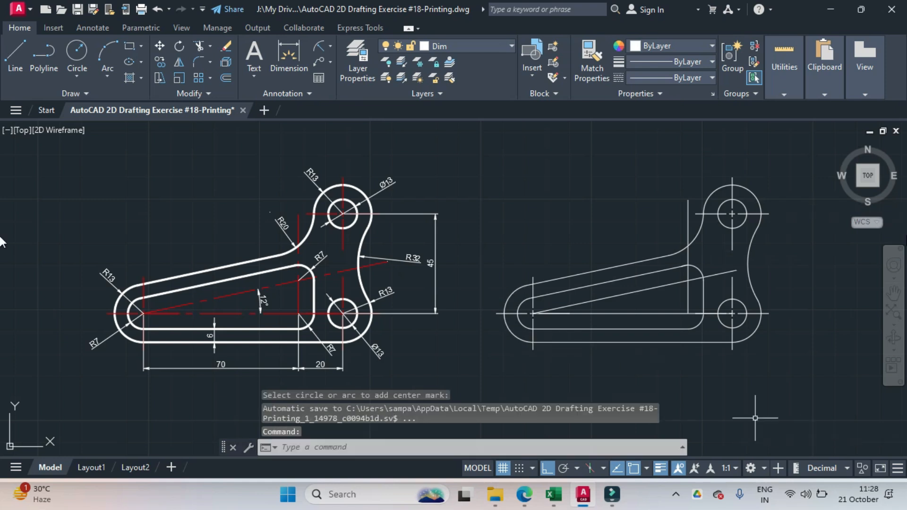
# - Set the color of the lower hole's center mark to dark red 153,27,30
pyautogui.click(732, 286)
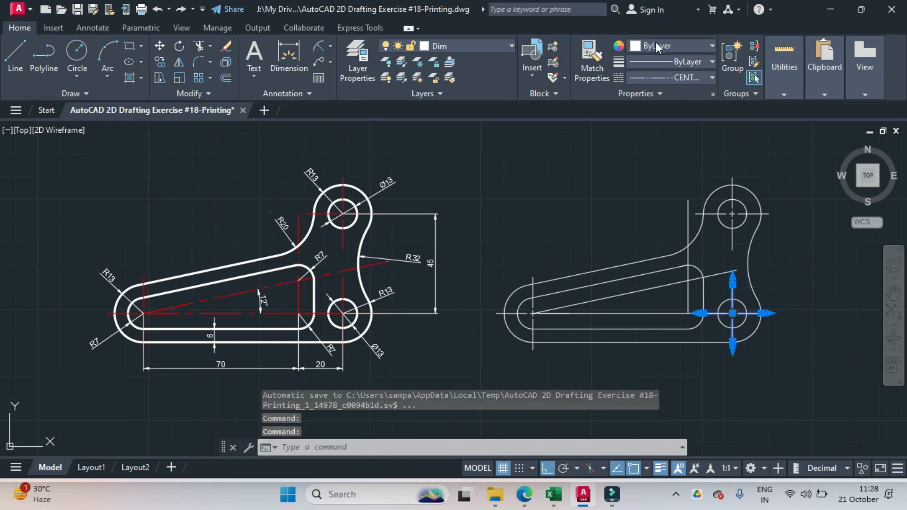
pyautogui.click(656, 43)
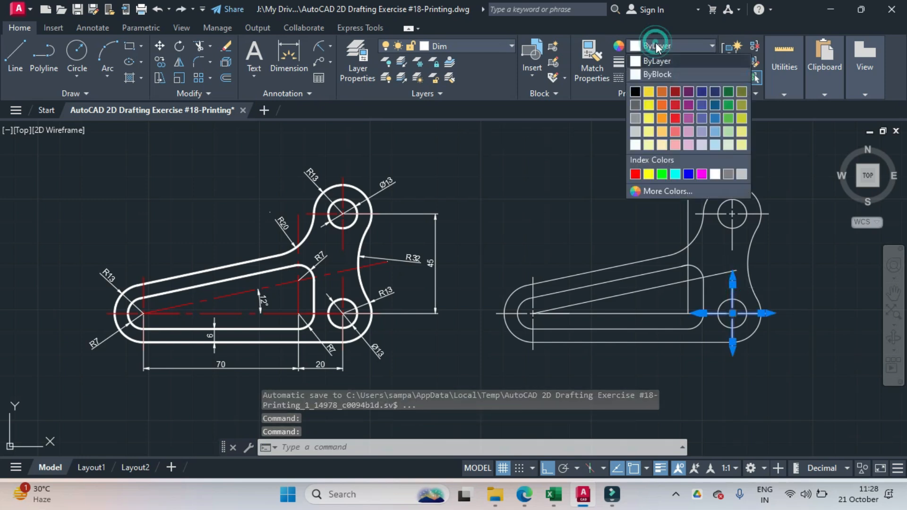
pyautogui.click(678, 88)
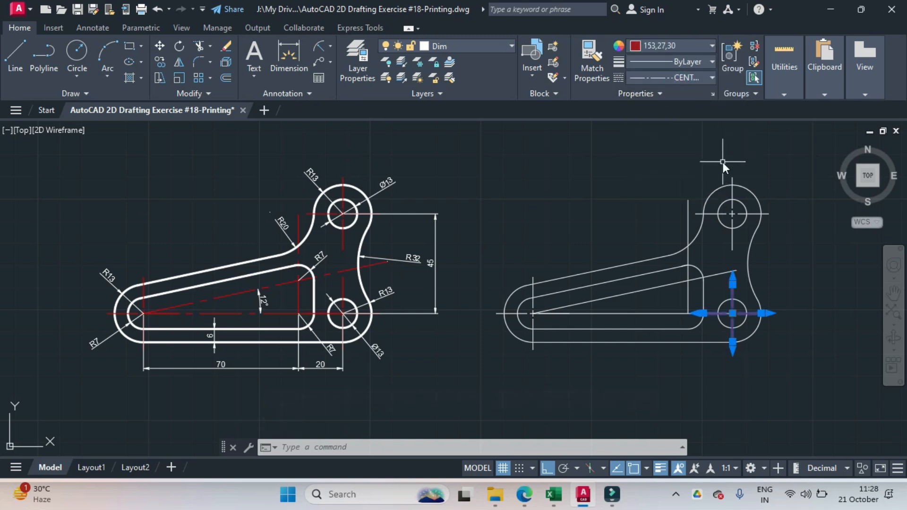
# - Match the lower hole's center mark properties onto the other two center marks and the horizontal, sloped and vertical construction lines
pyautogui.write('MA')
pyautogui.press('Escape')
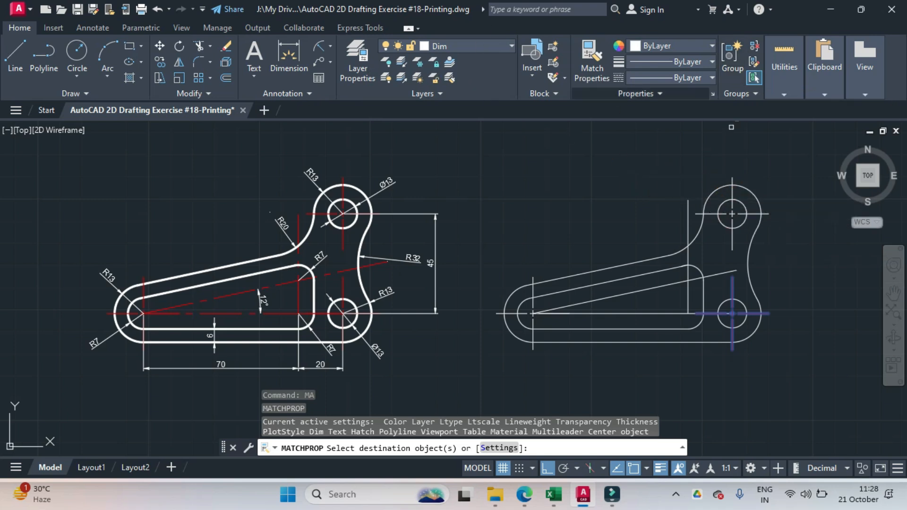
pyautogui.click(759, 214)
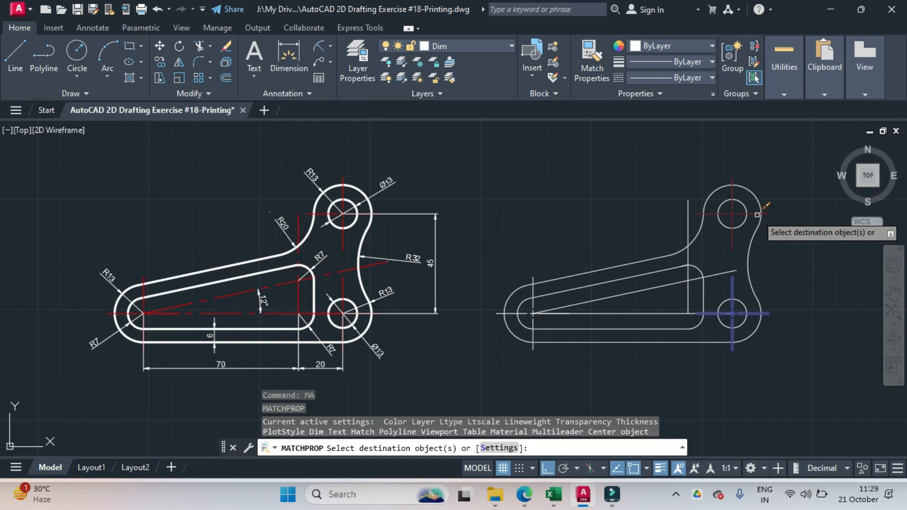
pyautogui.click(533, 287)
pyautogui.click(619, 313)
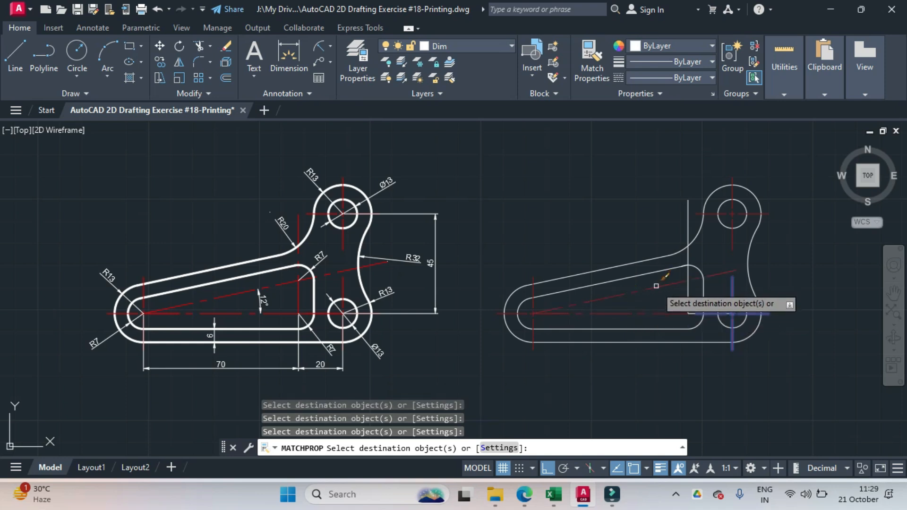
pyautogui.click(656, 286)
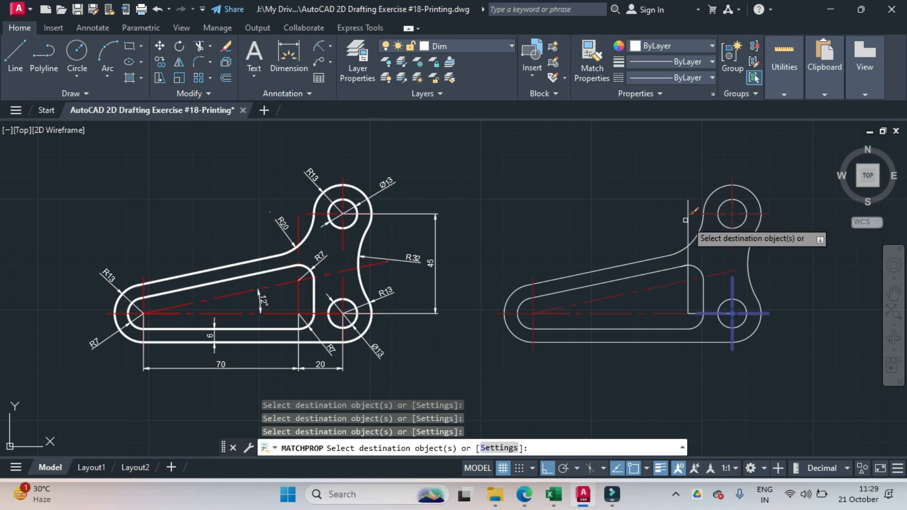
pyautogui.scroll(4, 706, 304)
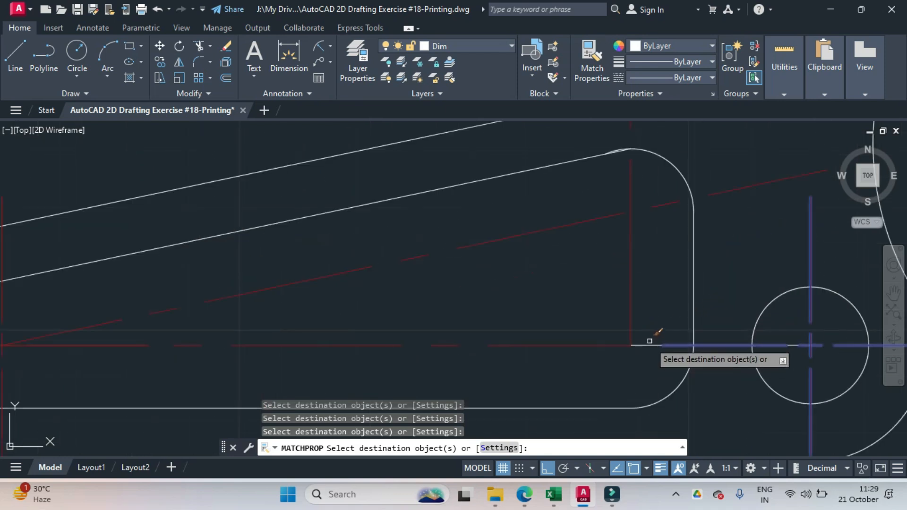
pyautogui.scroll(-3, 647, 345)
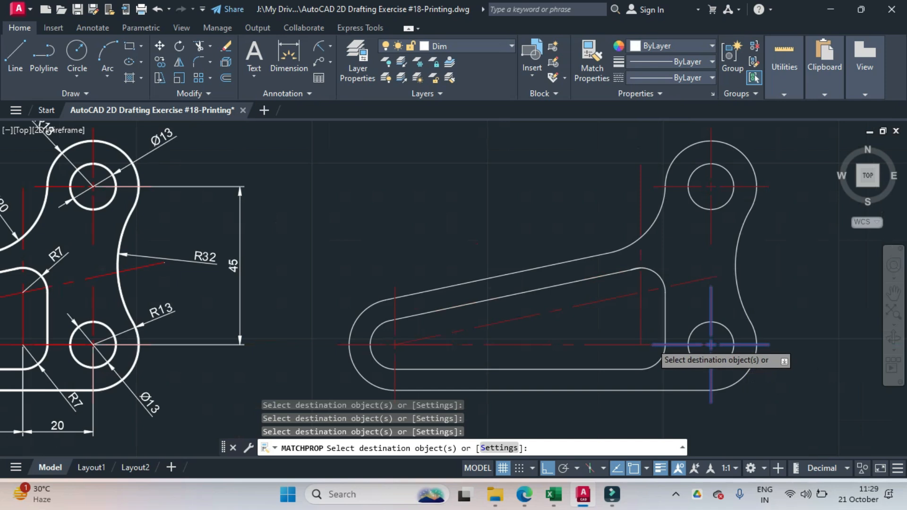
pyautogui.scroll(-3, 648, 345)
pyautogui.moveTo(549, 338); pyautogui.dragTo(560, 308, button='middle')
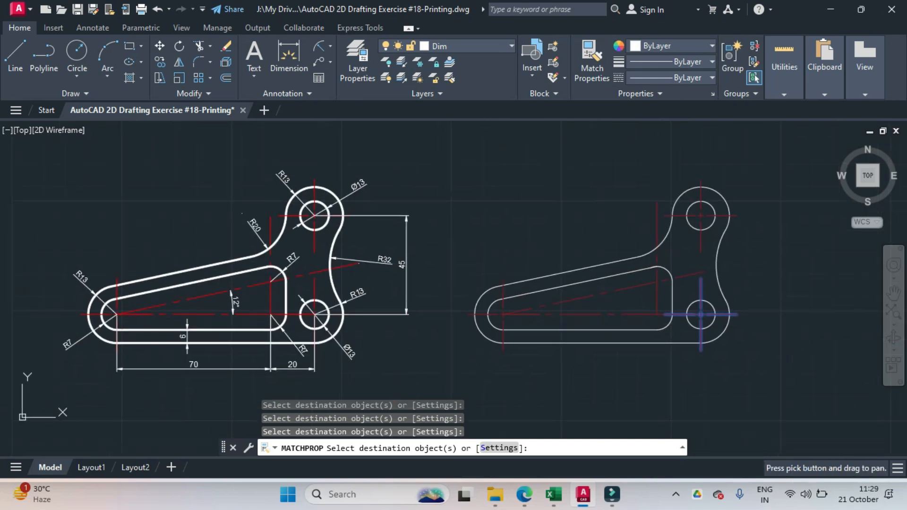
pyautogui.press('Escape')
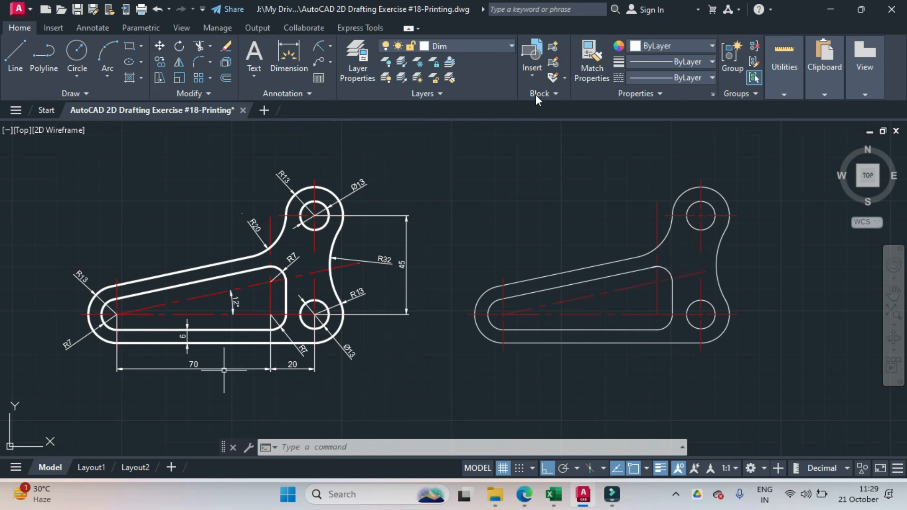
# - Dimension the upper hole's diameter, placing the text outside the profile to the hole's upper right
pyautogui.click(331, 45)
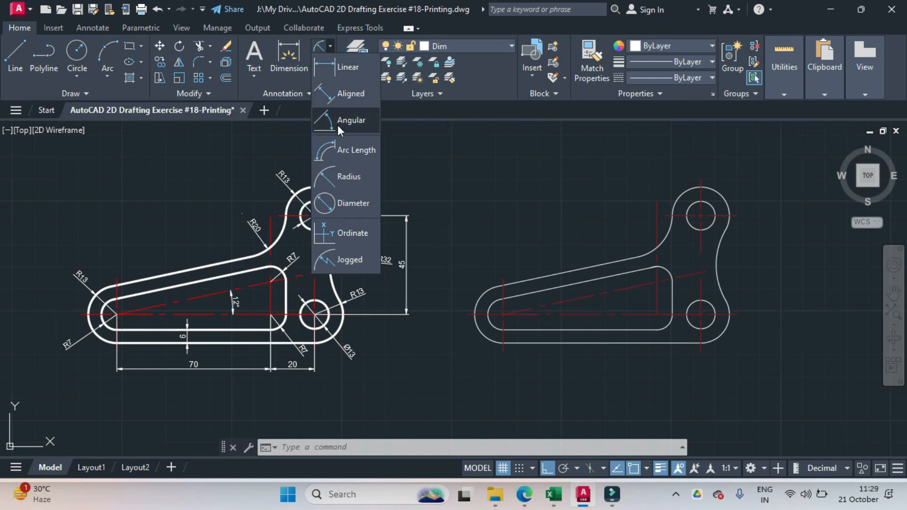
pyautogui.click(352, 202)
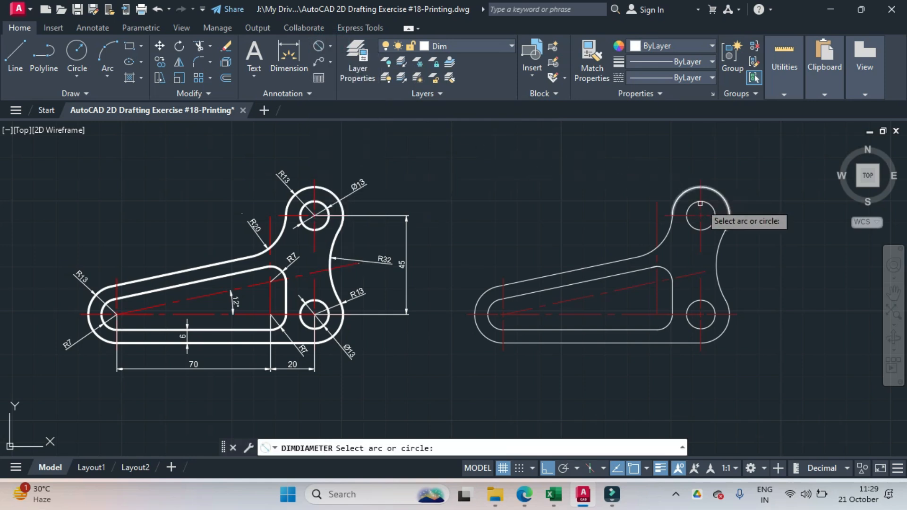
pyautogui.click(712, 207)
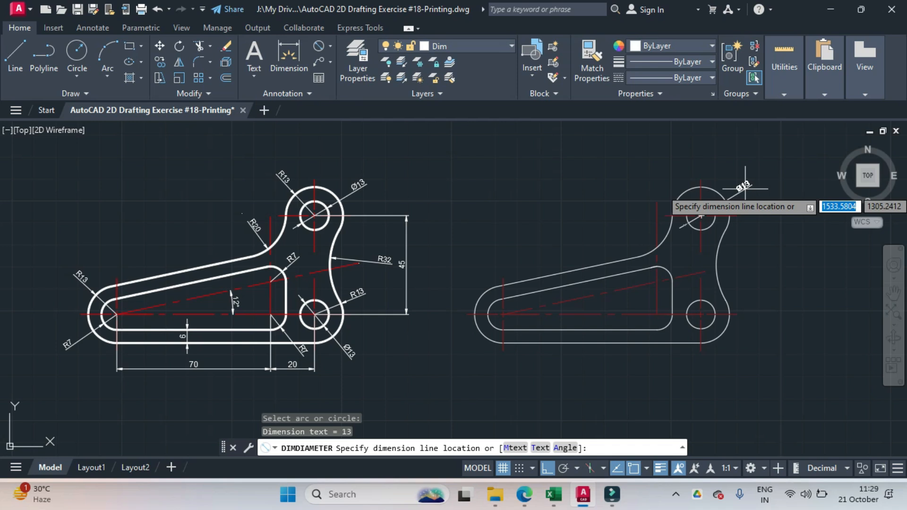
pyautogui.click(745, 189)
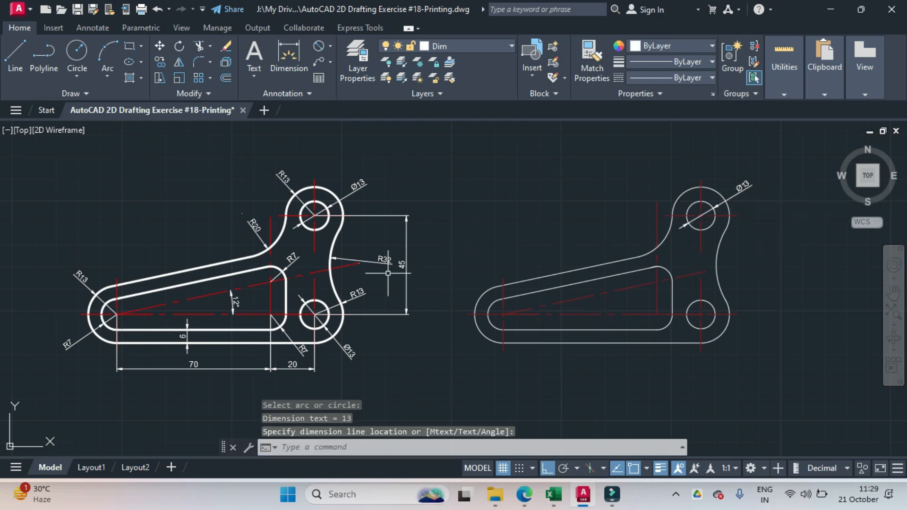
# - Dimension the radius of the concave arc joining the two right ends, placing the text outside the profile
pyautogui.click(330, 46)
pyautogui.click(343, 176)
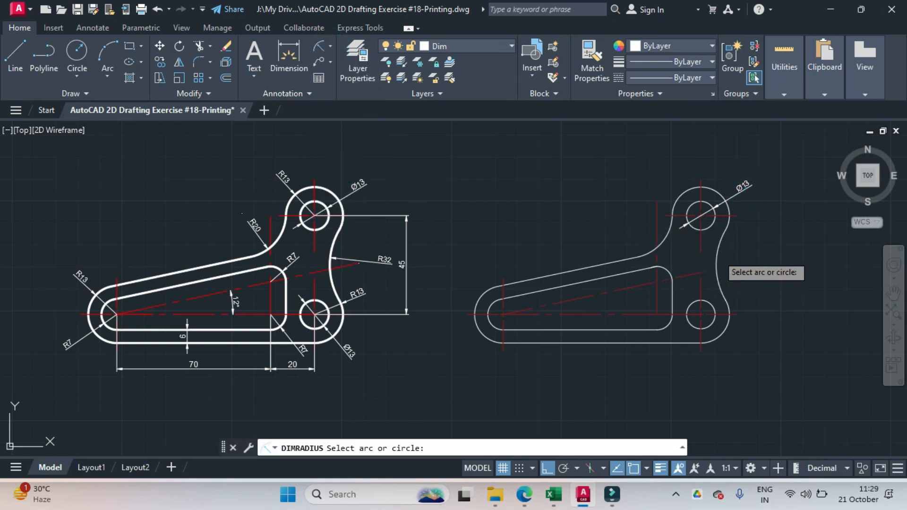
pyautogui.click(718, 259)
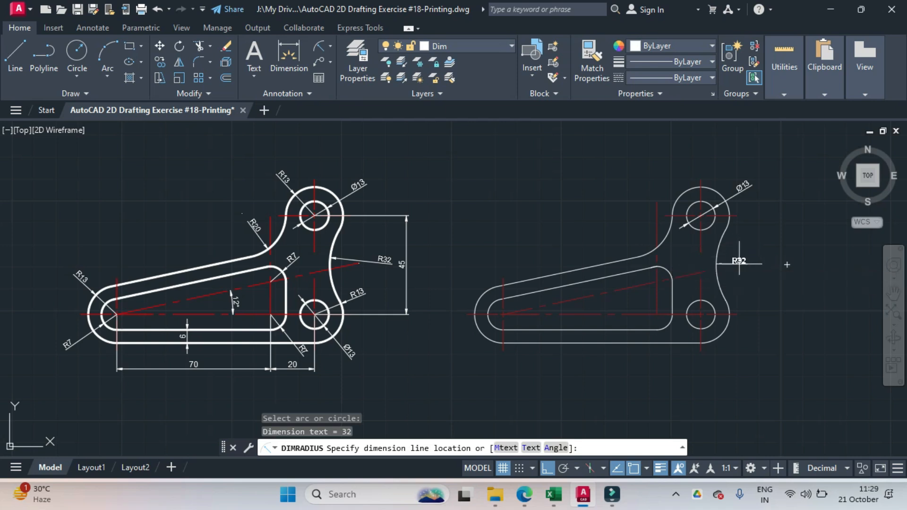
pyautogui.click(739, 260)
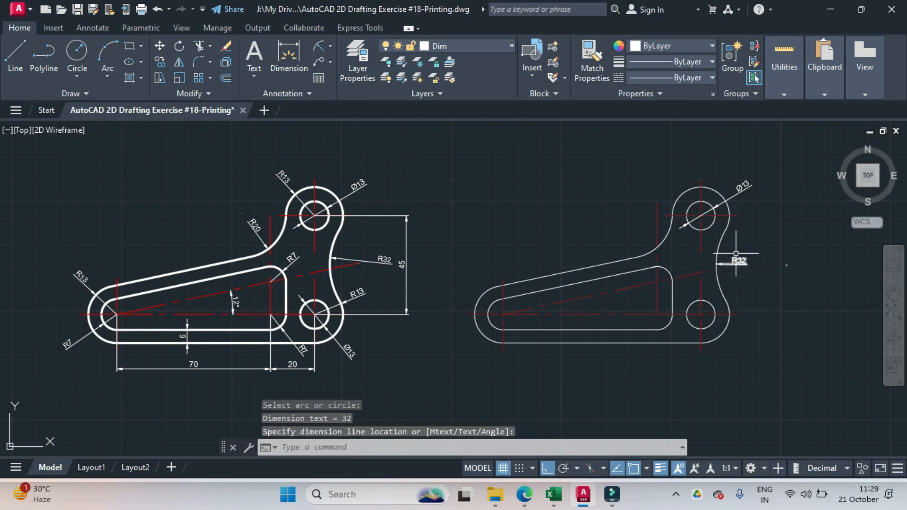
# - Add a linear dimension for the vertical distance between the two hole centers, placing it outside the profile's right side
pyautogui.click(331, 47)
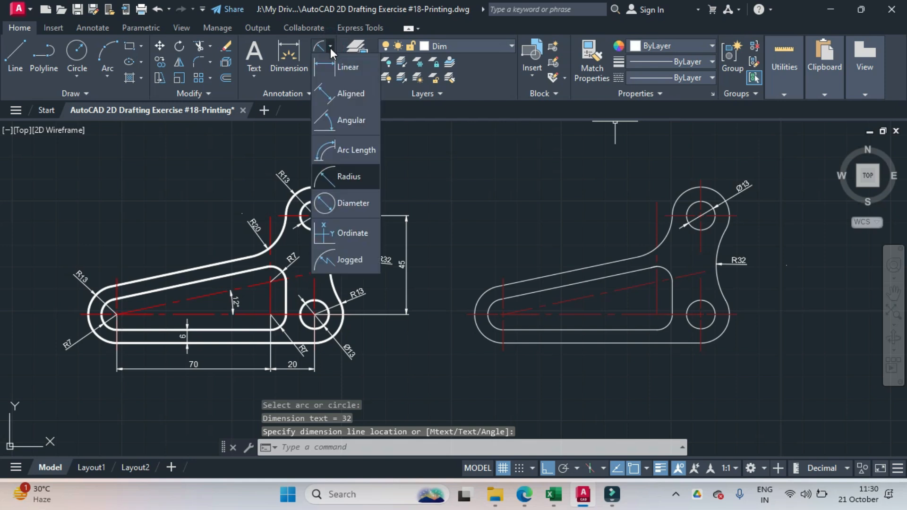
pyautogui.click(329, 61)
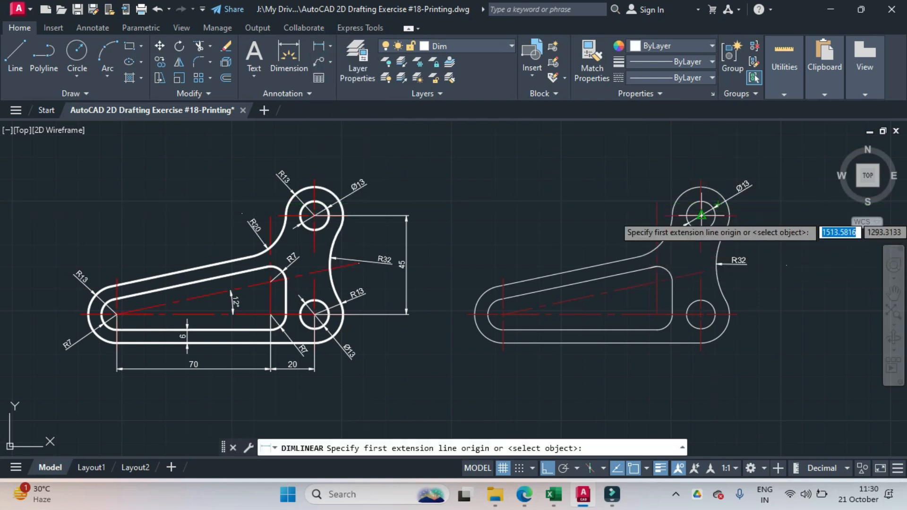
pyautogui.click(701, 215)
pyautogui.click(700, 314)
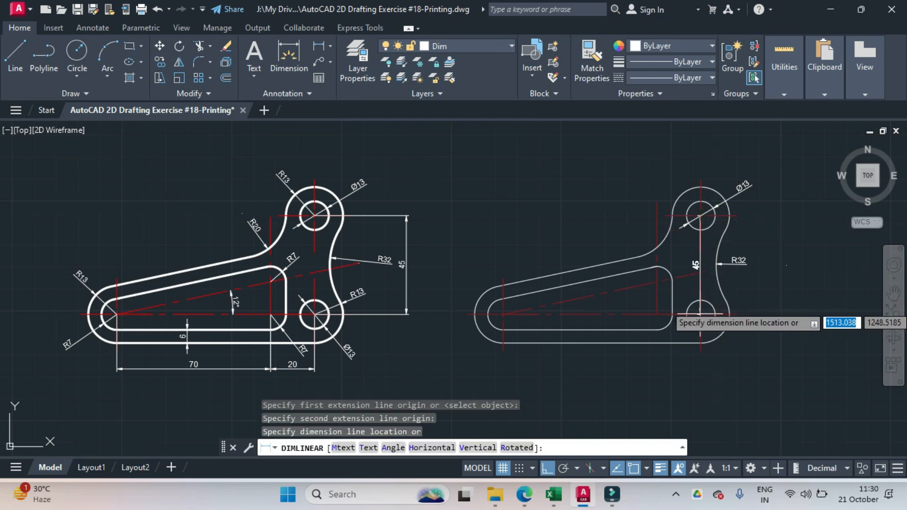
pyautogui.click(768, 300)
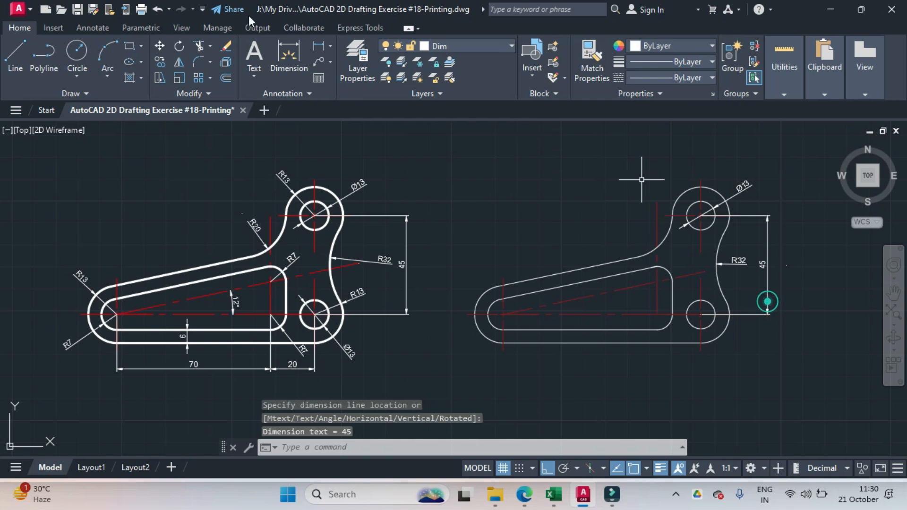
pyautogui.click(331, 46)
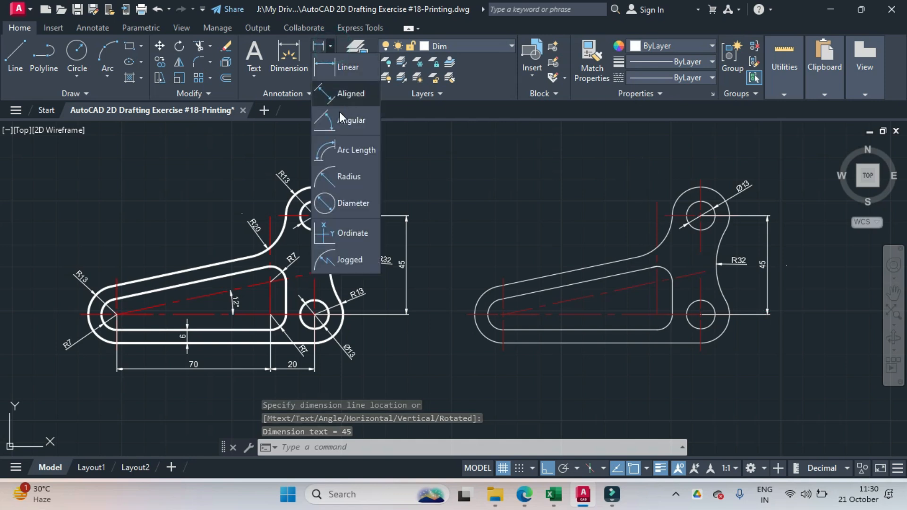
pyautogui.click(331, 179)
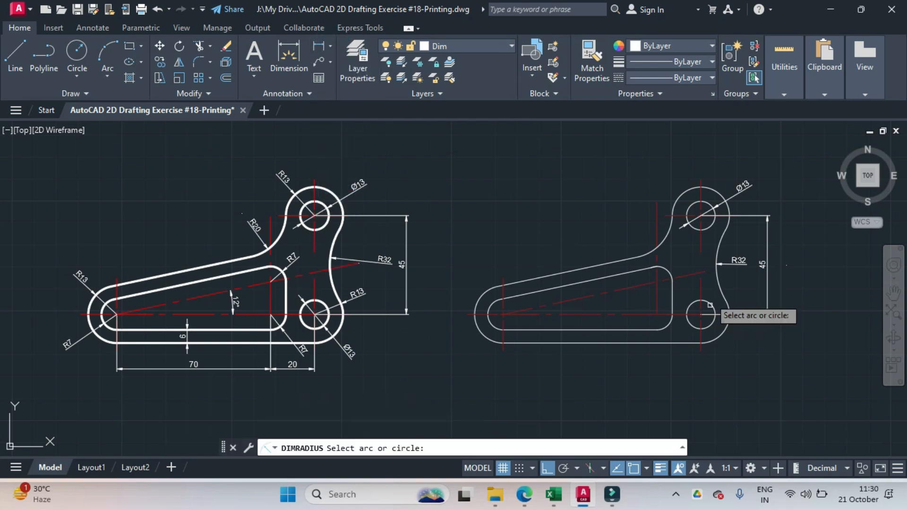
pyautogui.click(703, 300)
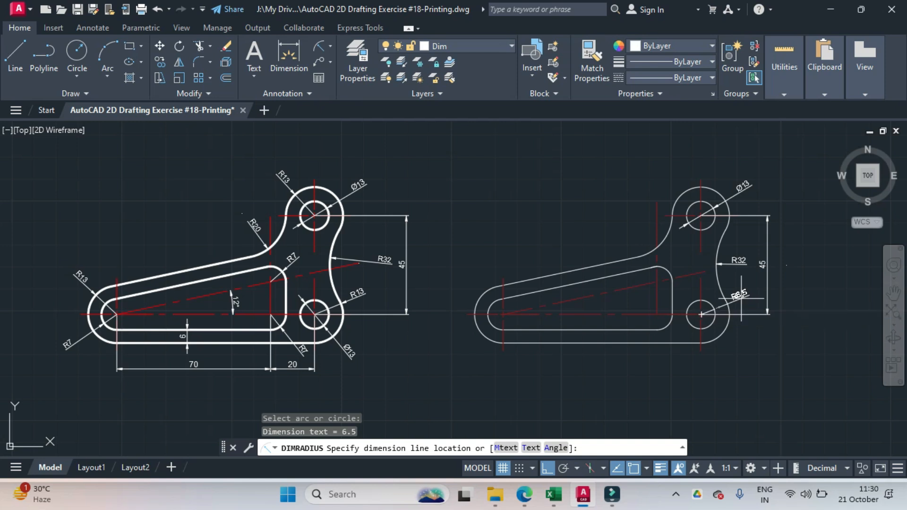
pyautogui.press('Escape')
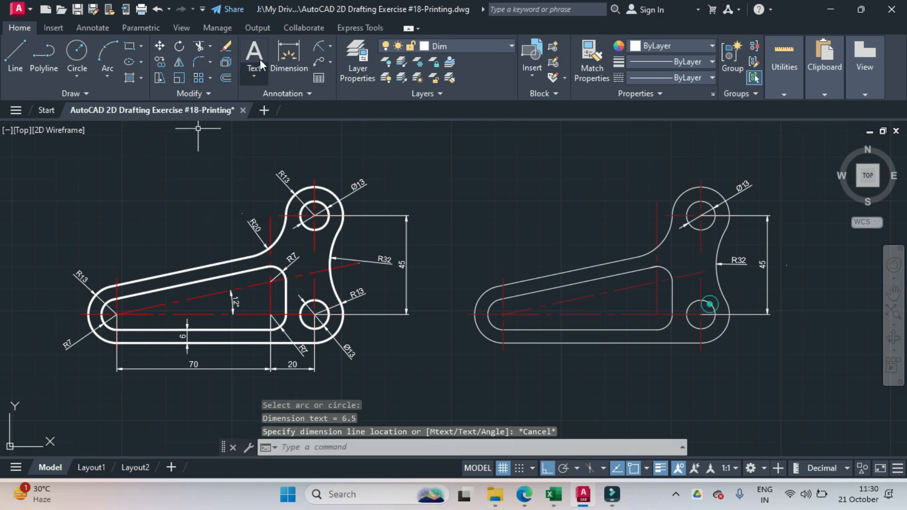
# - Dimension the radius of the outer arc around the lower hole, placing the text outside the profile to its upper right
pyautogui.press('space')
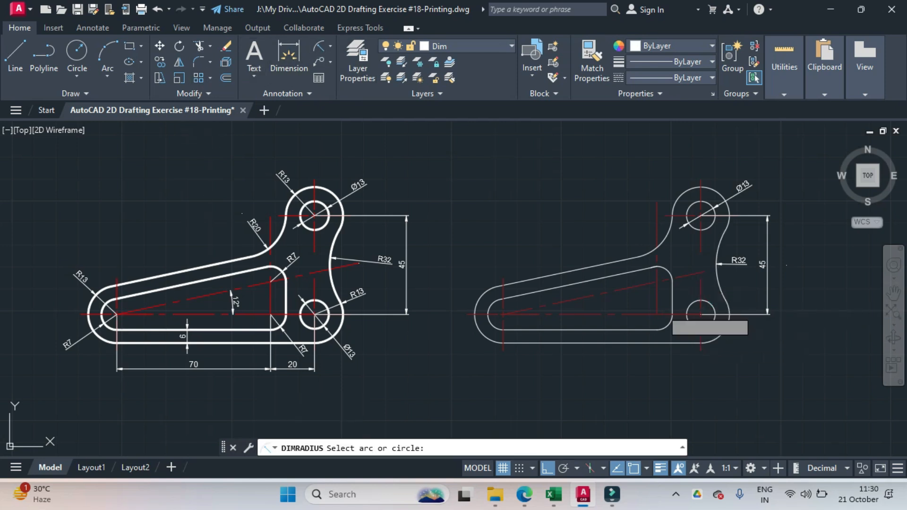
pyautogui.click(727, 331)
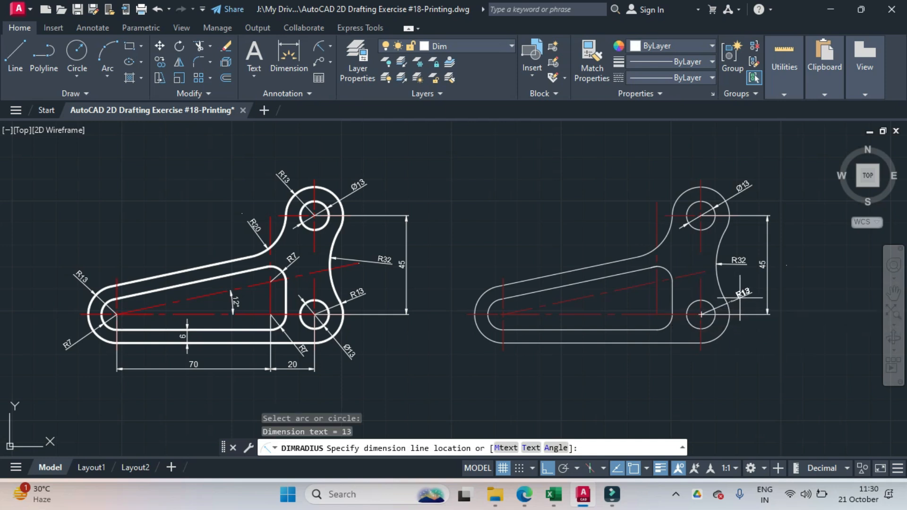
pyautogui.click(739, 298)
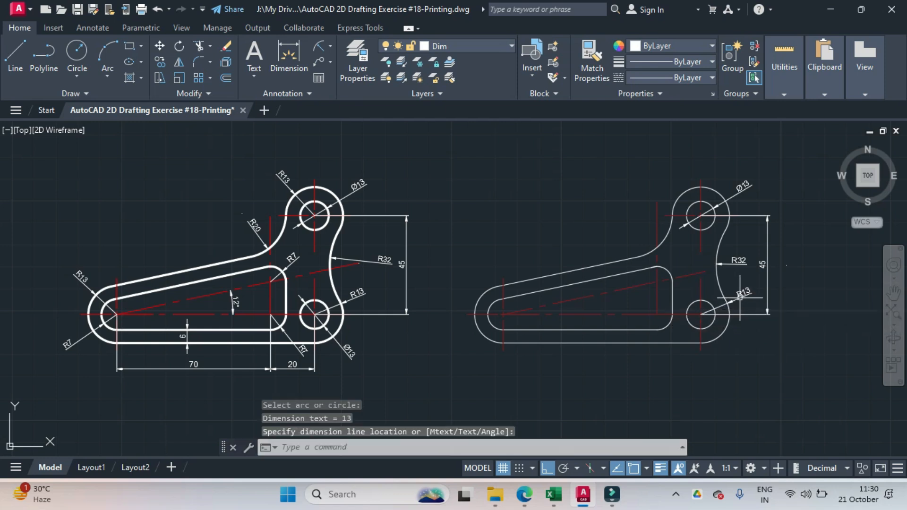
# - Dimension the lower hole's diameter, placing the text outside the profile to the hole's lower right
pyautogui.click(330, 46)
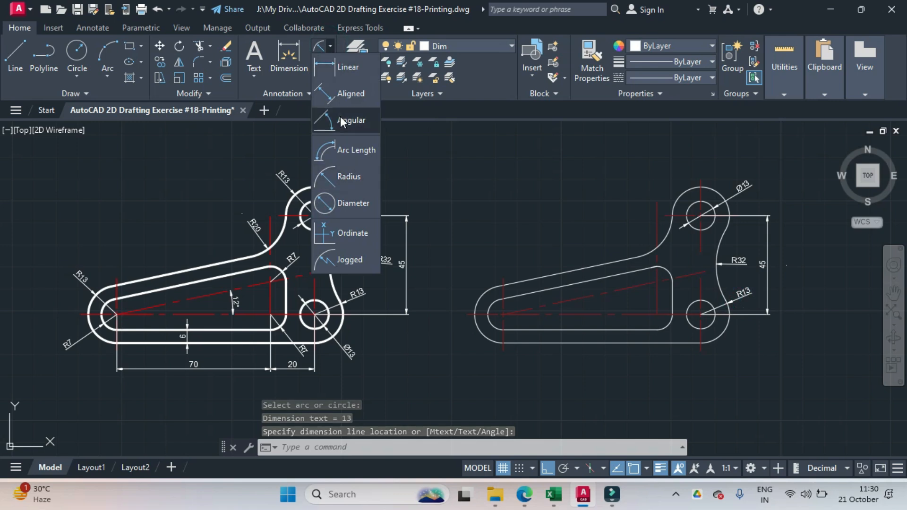
pyautogui.click(349, 201)
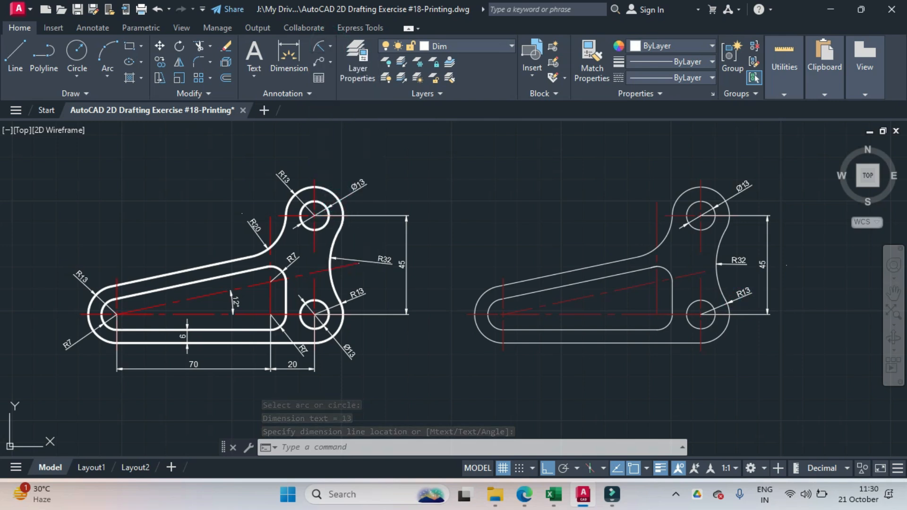
pyautogui.click(715, 321)
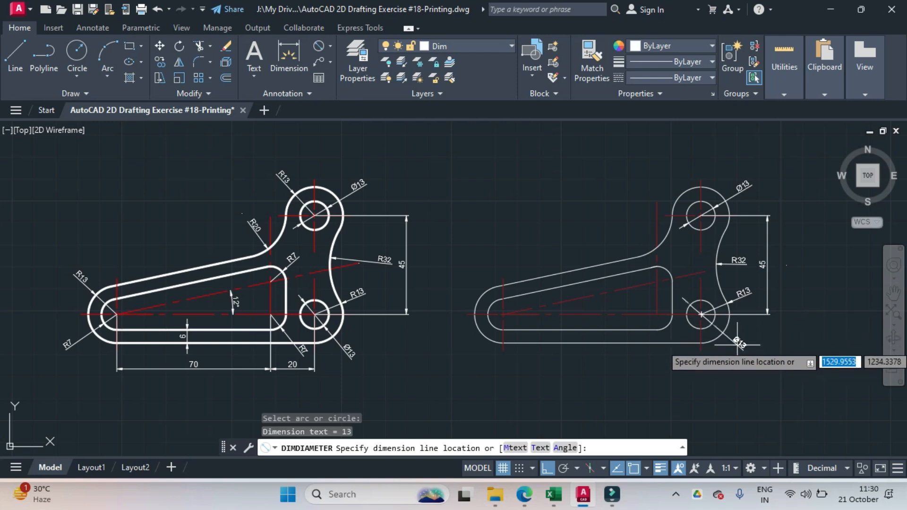
pyautogui.click(738, 339)
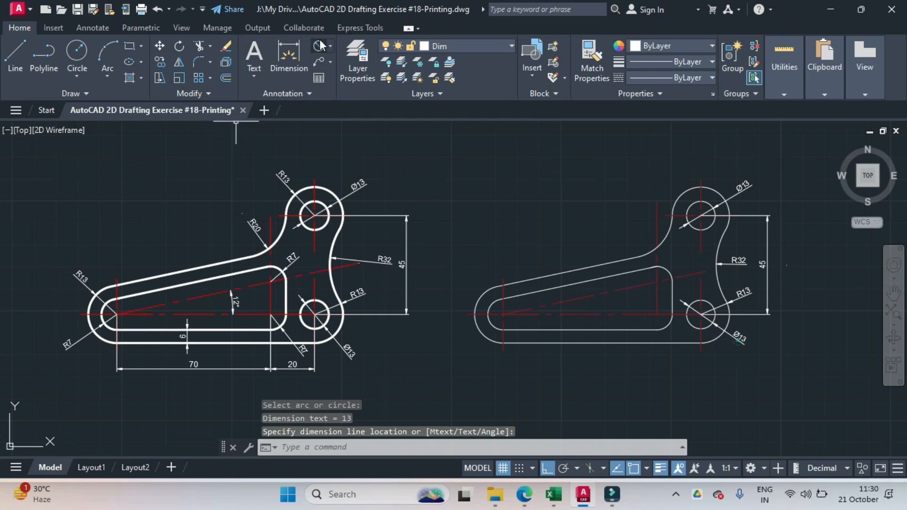
# - Dimension the radius of the inner slot's lower right corner, placing the text below the profile
pyautogui.click(331, 45)
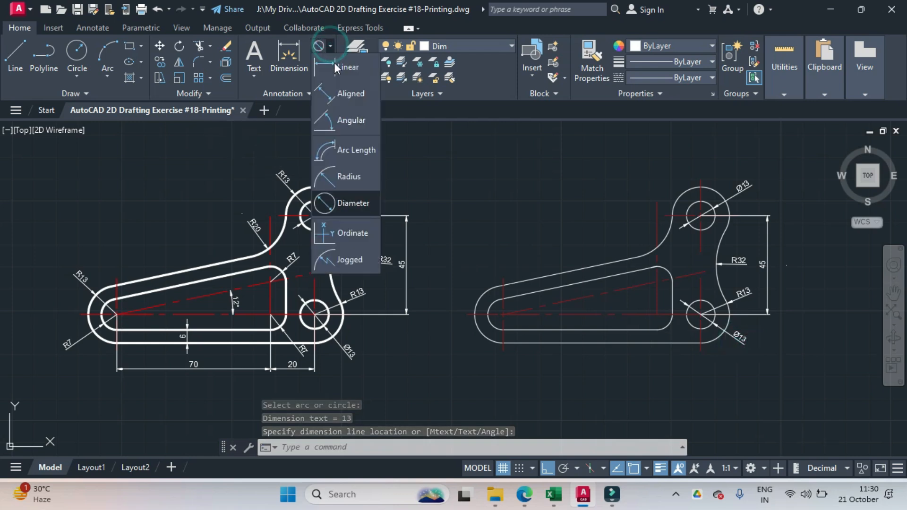
pyautogui.click(338, 175)
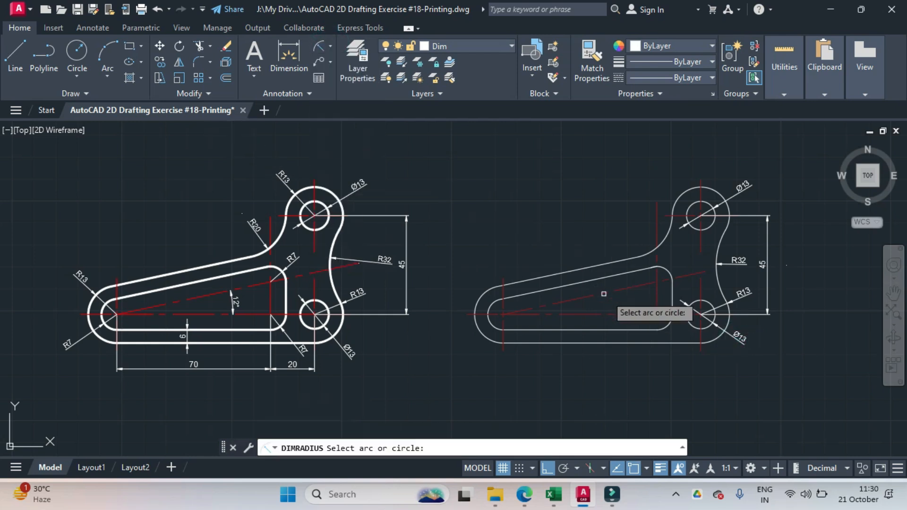
pyautogui.click(668, 328)
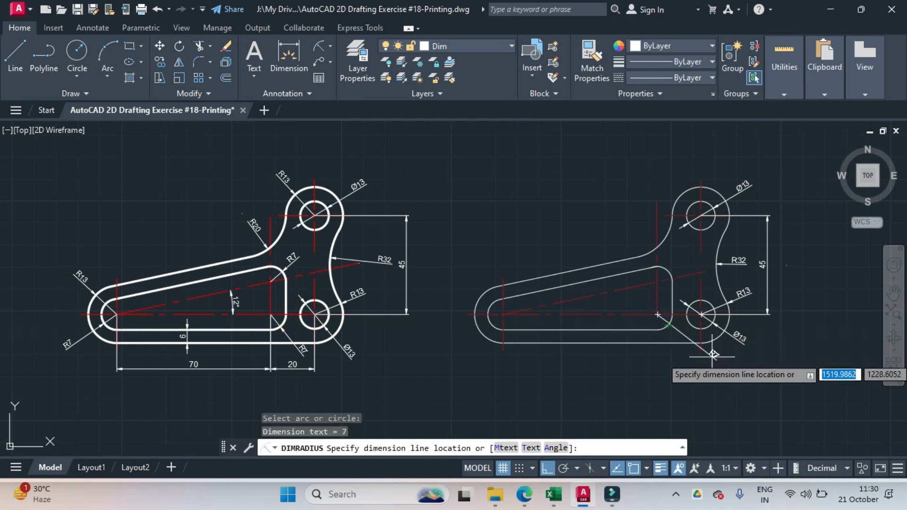
pyautogui.click(711, 355)
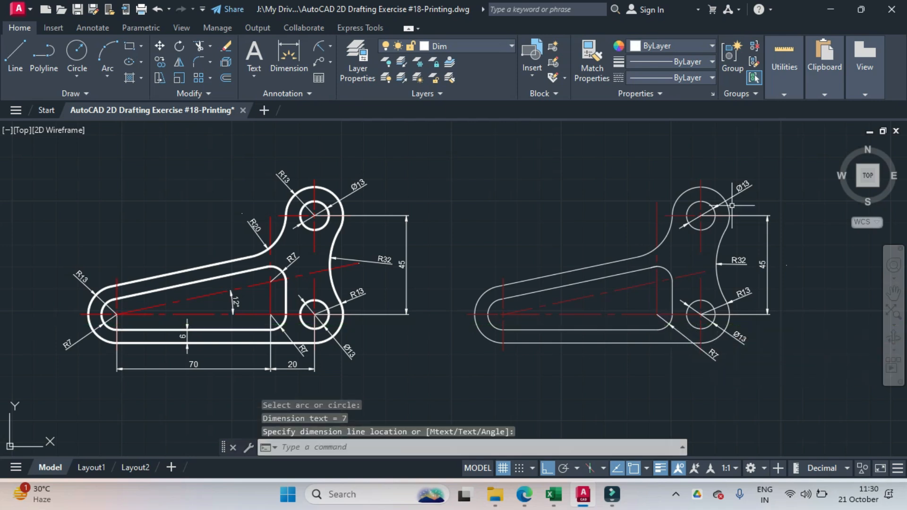
# - Add a linear dimension for the horizontal distance from the slot's lower right corner center to the lower hole's center, placed below the profile
pyautogui.click(331, 45)
pyautogui.click(335, 67)
pyautogui.click(658, 315)
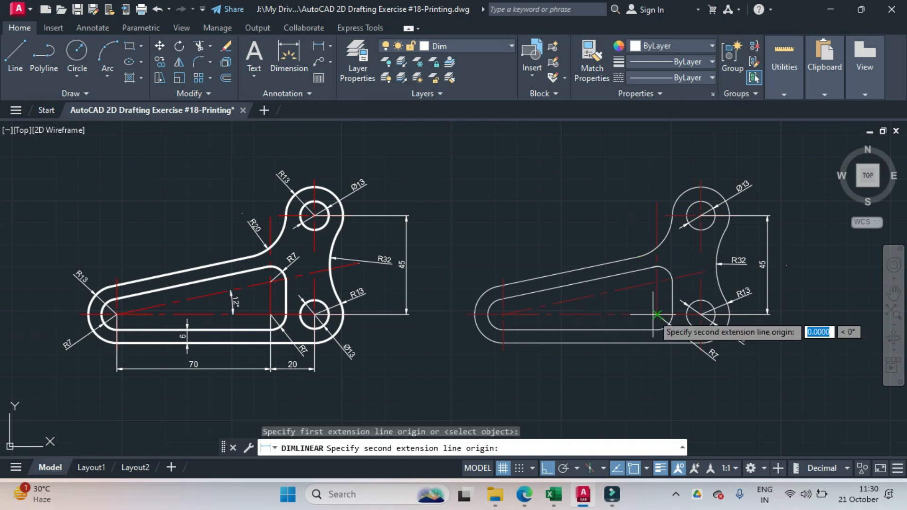
pyautogui.click(701, 314)
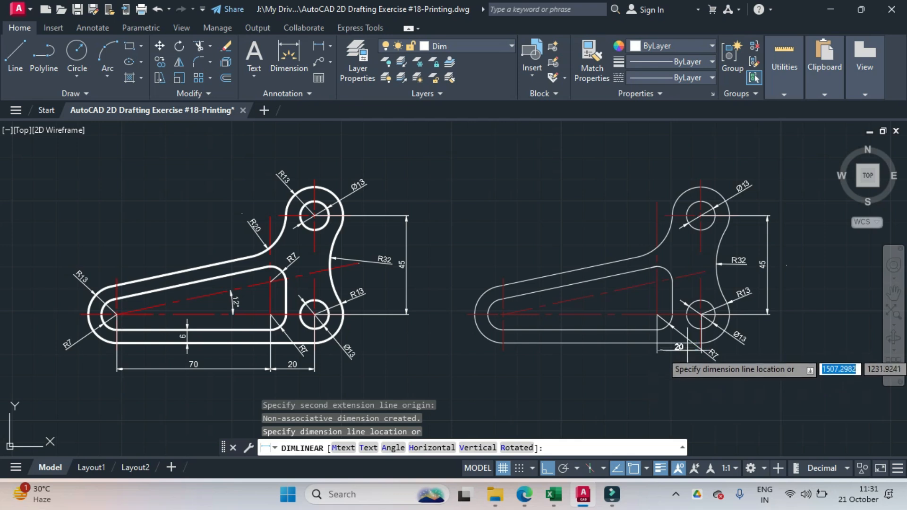
pyautogui.click(689, 378)
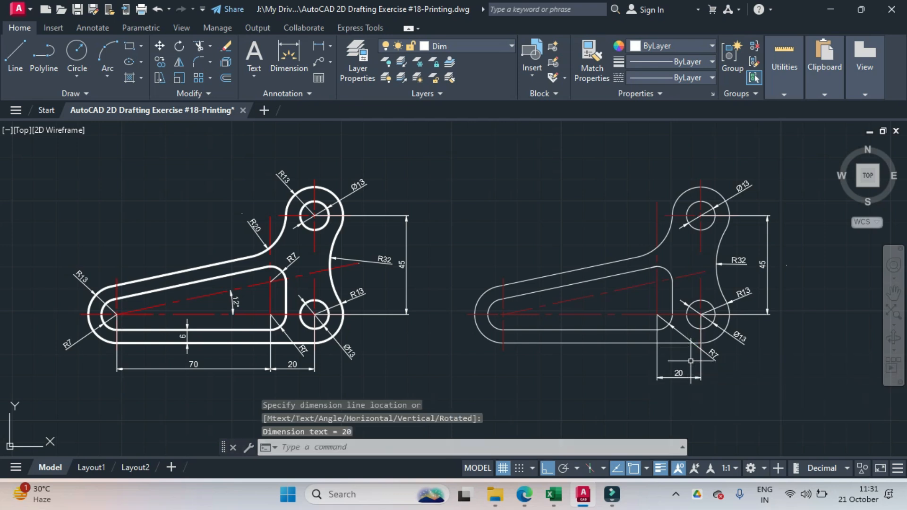
# - Try to dimension the horizontal distance from the left arc center to the slot's lower right corner center, then undo it
pyautogui.click(320, 62)
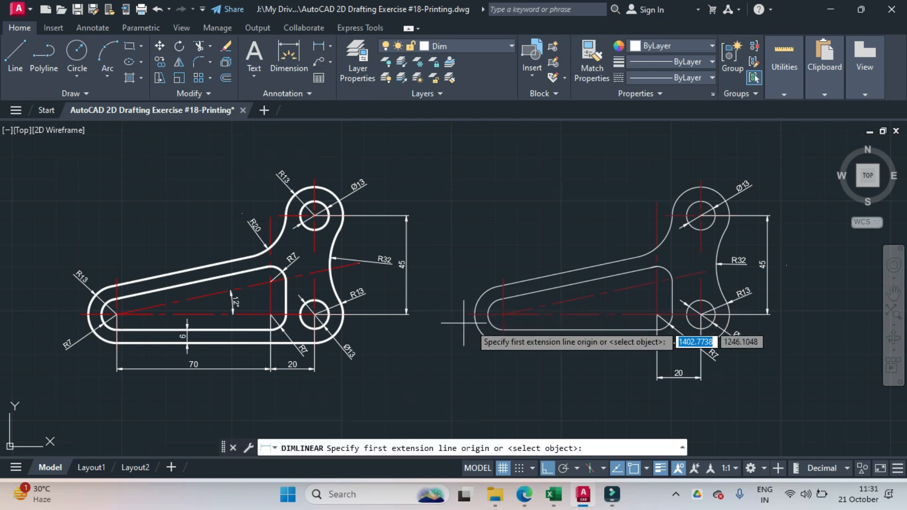
pyautogui.click(501, 315)
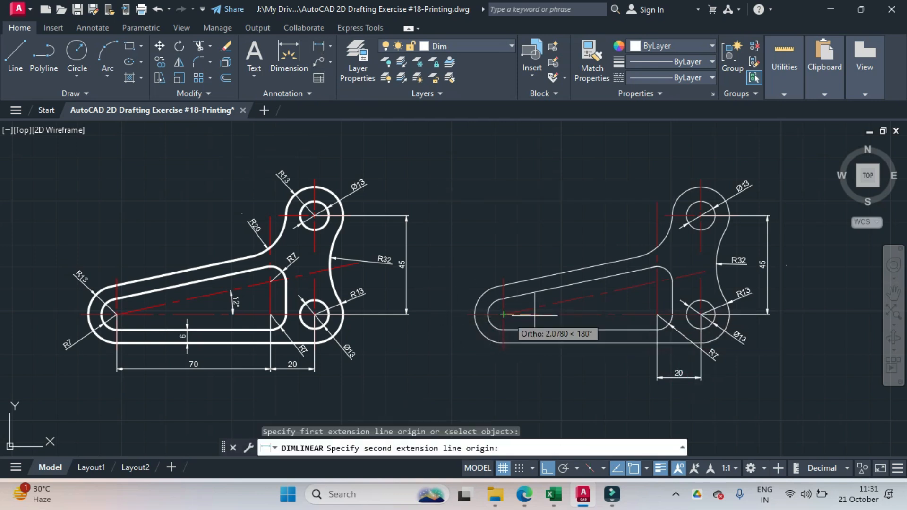
pyautogui.click(658, 314)
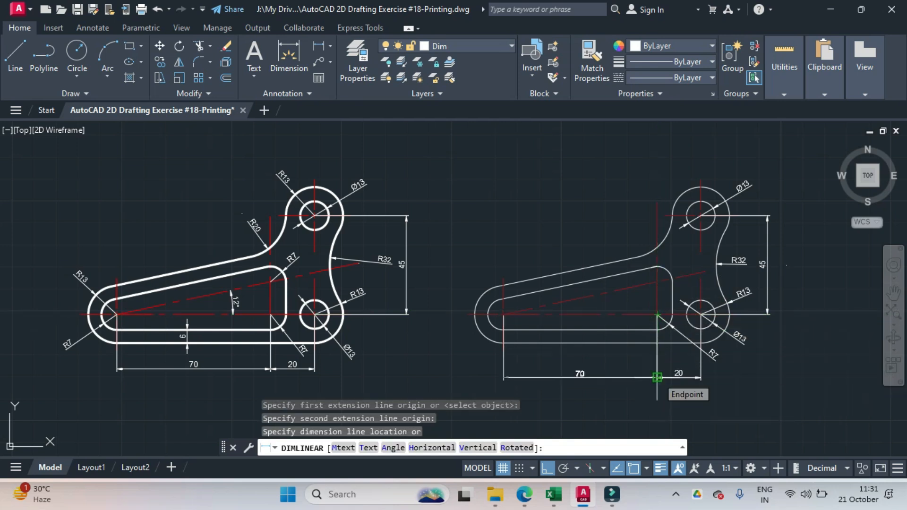
pyautogui.scroll(6, 657, 377)
pyautogui.click(654, 375)
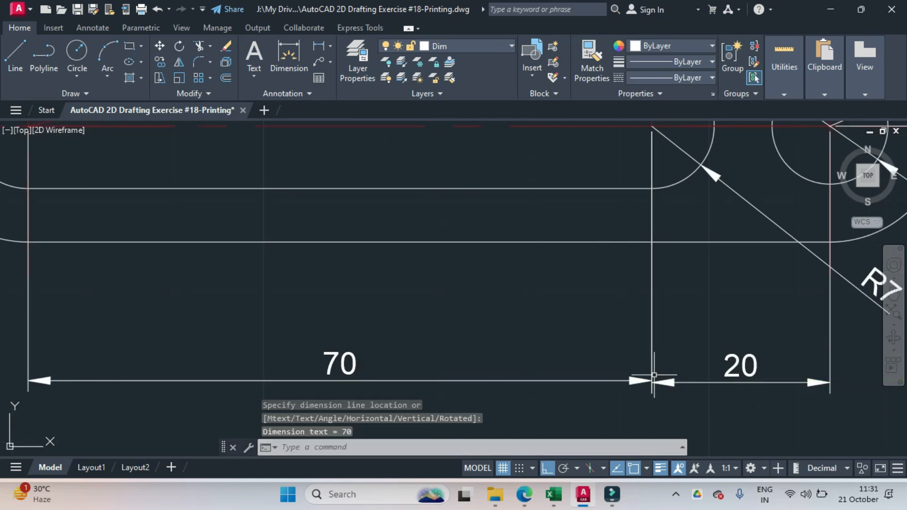
pyautogui.hotkey('ctrl', 'z')
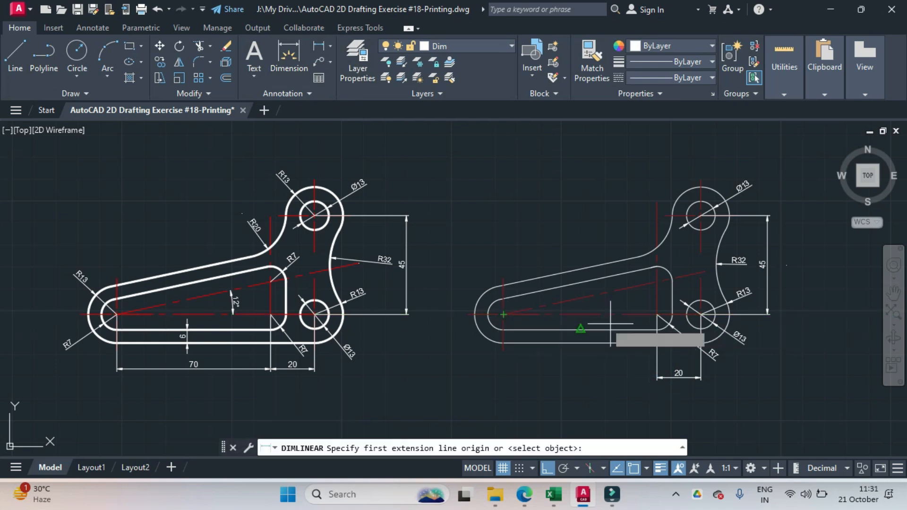
# - Add a linear dimension from the left arc center to the slot's lower right corner center, aligned with the neighboring 20 dimension
pyautogui.scroll(5, 503, 314)
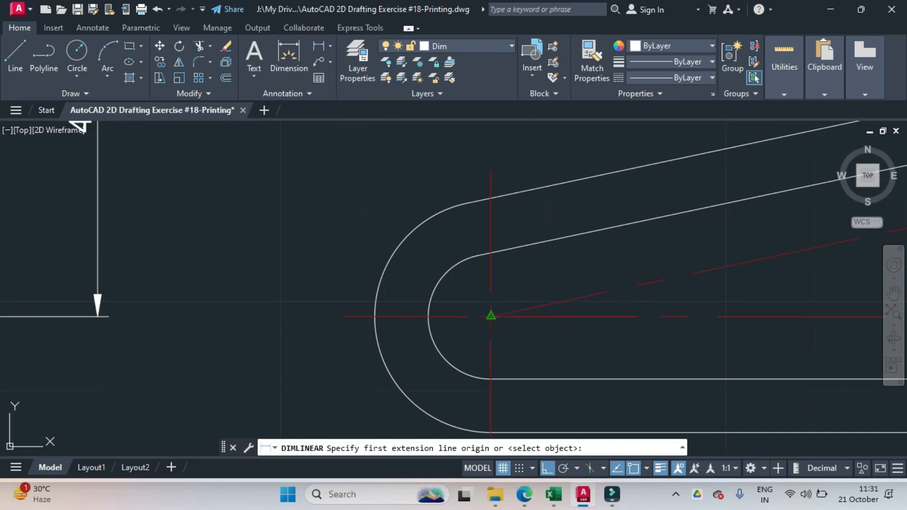
pyautogui.click(491, 315)
pyautogui.scroll(-5, 520, 322)
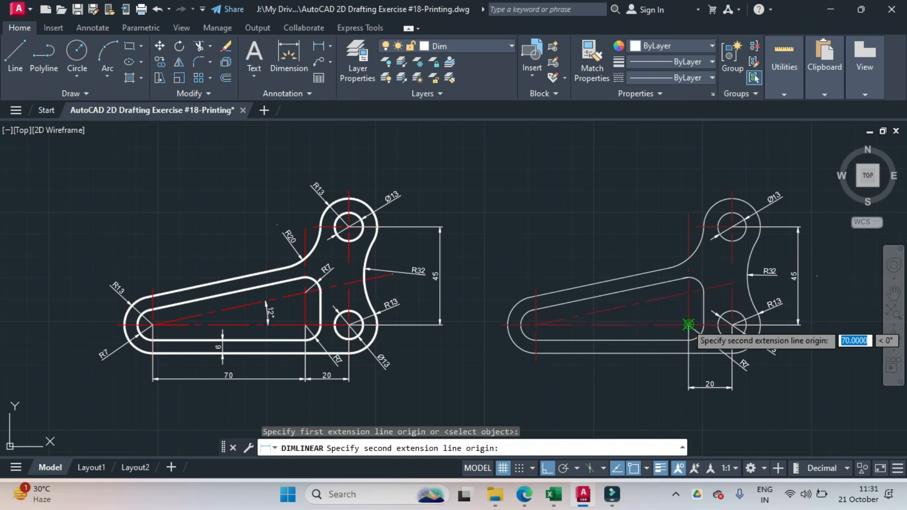
pyautogui.click(688, 325)
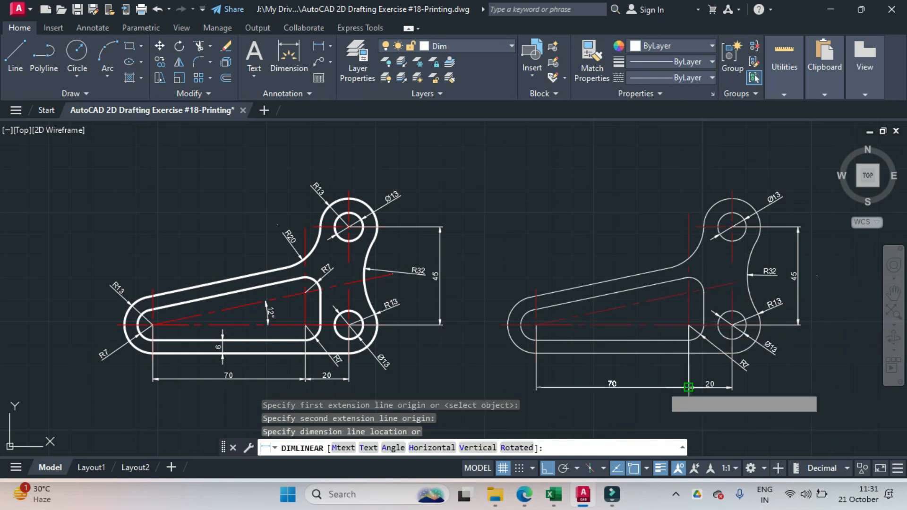
pyautogui.scroll(5, 689, 388)
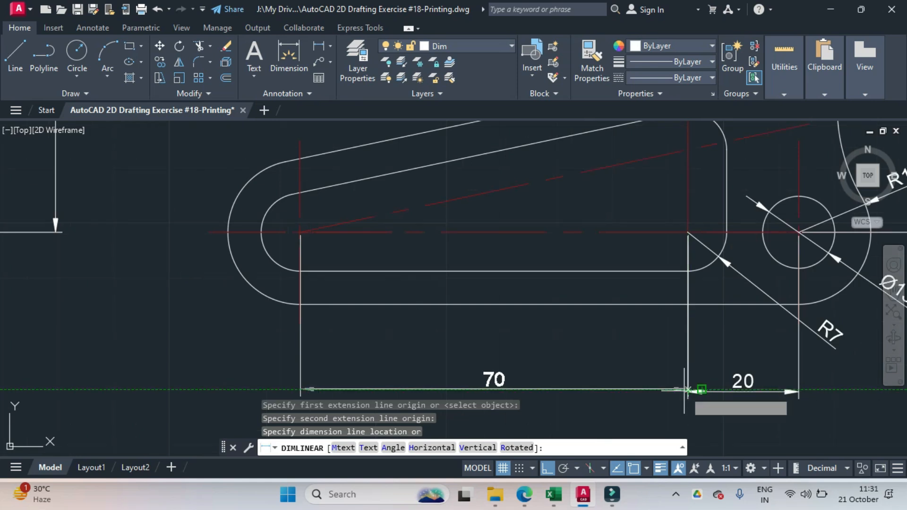
pyautogui.click(688, 391)
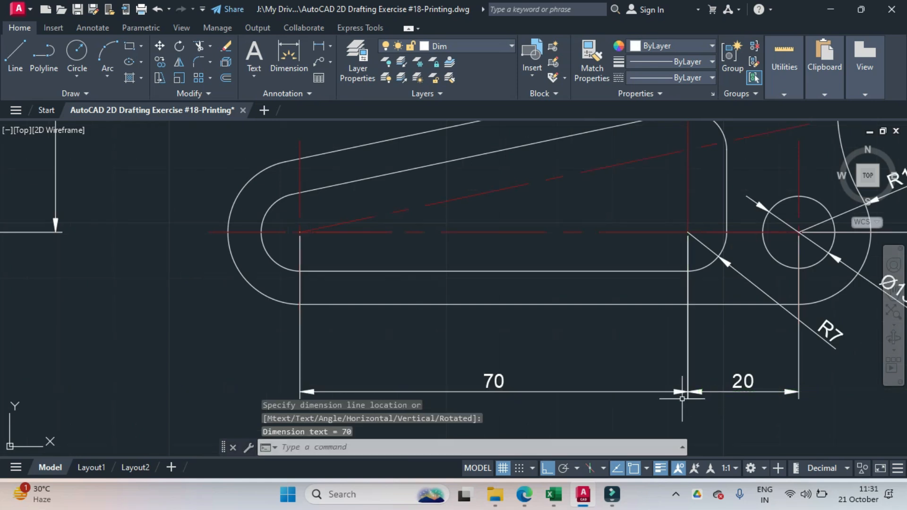
# - Add an aligned dimension for the wall thickness between the slot's lower edge and the profile's bottom edge, near their left ends
pyautogui.scroll(-2, 528, 404)
pyautogui.moveTo(472, 345); pyautogui.dragTo(518, 344, button='middle')
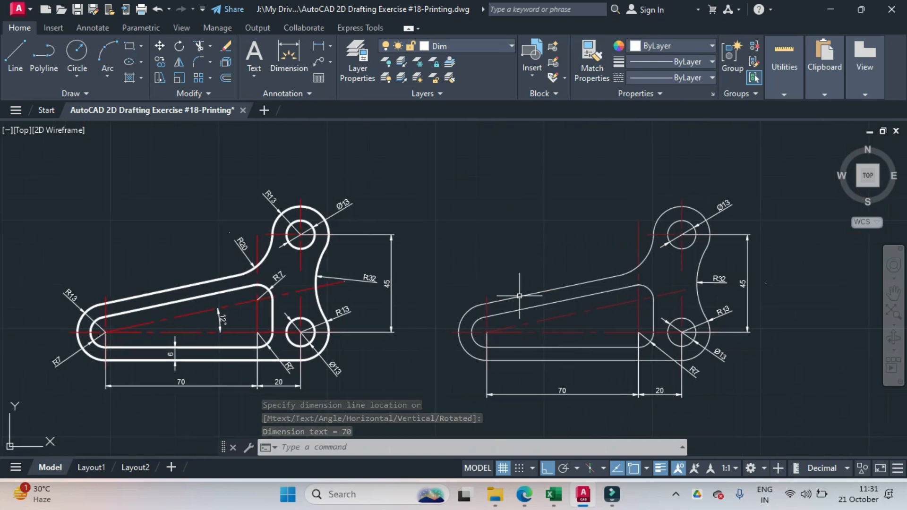
pyautogui.click(329, 45)
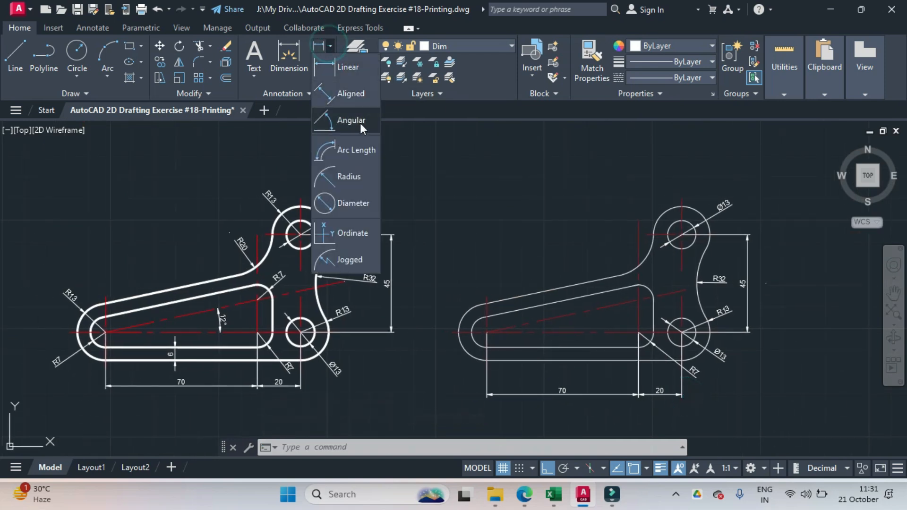
pyautogui.click(355, 94)
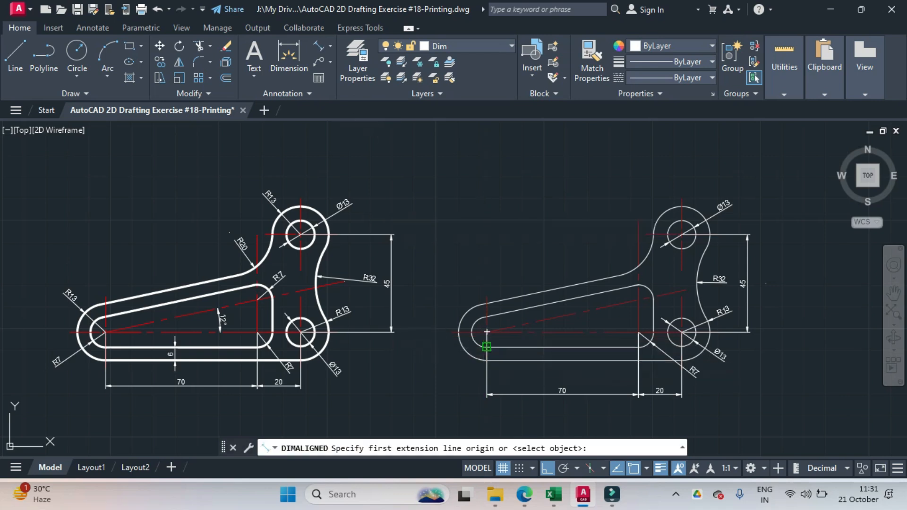
pyautogui.click(487, 347)
pyautogui.click(487, 360)
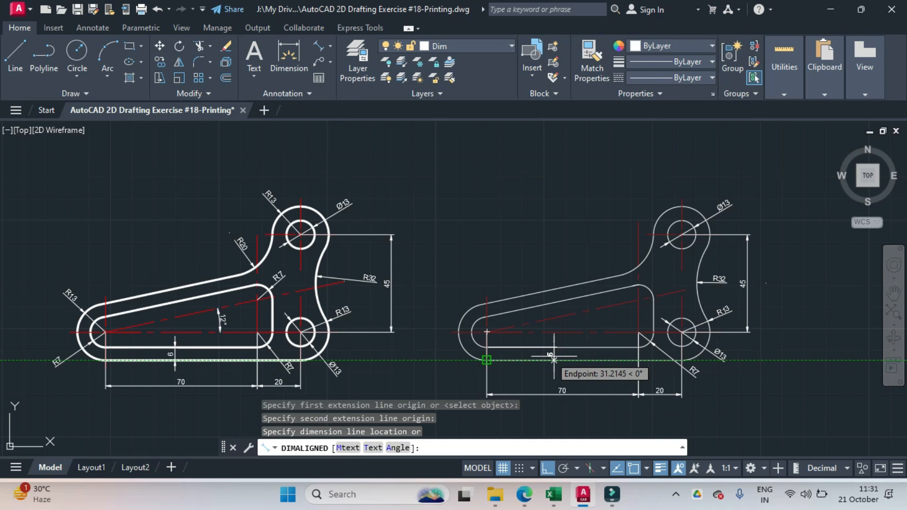
pyautogui.click(525, 360)
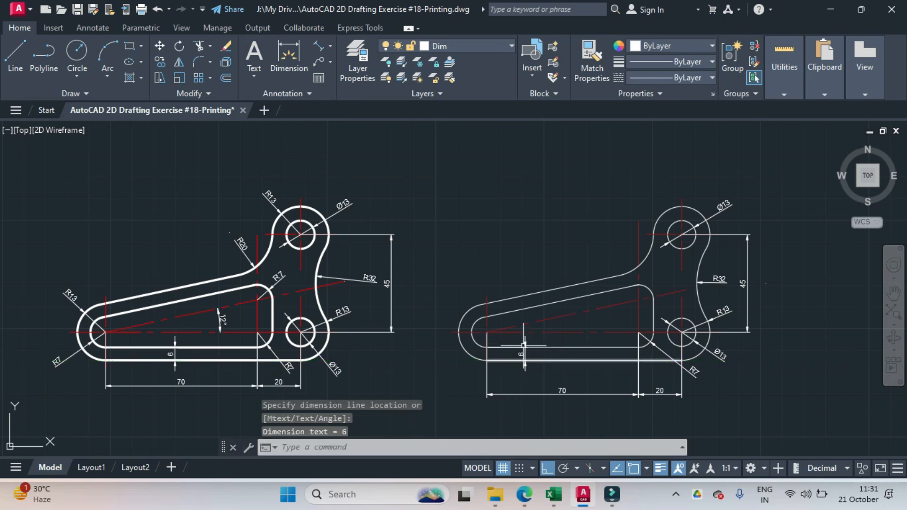
# - Dimension the radii of the slot's left arc and the outer left arc, placing the texts outside the profile at lower left and upper left
pyautogui.click(331, 48)
pyautogui.click(337, 178)
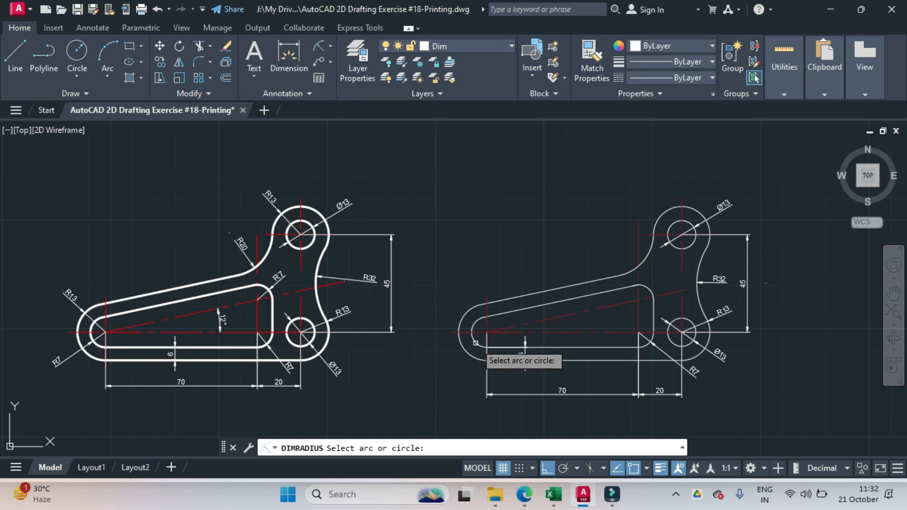
pyautogui.click(475, 343)
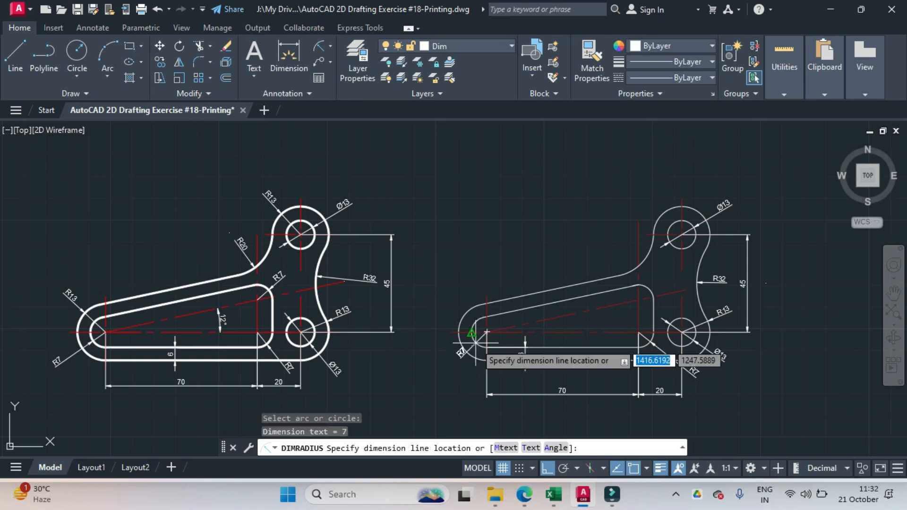
pyautogui.click(452, 364)
pyautogui.click(323, 49)
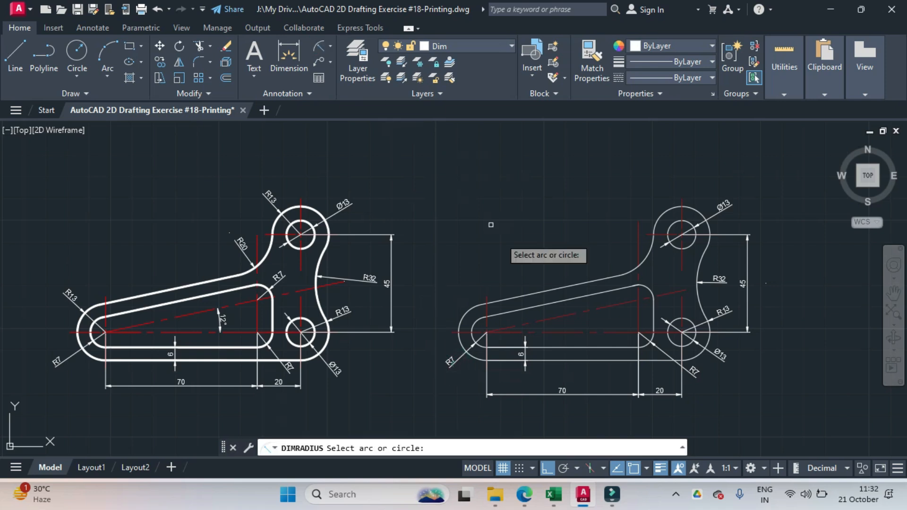
pyautogui.click(465, 315)
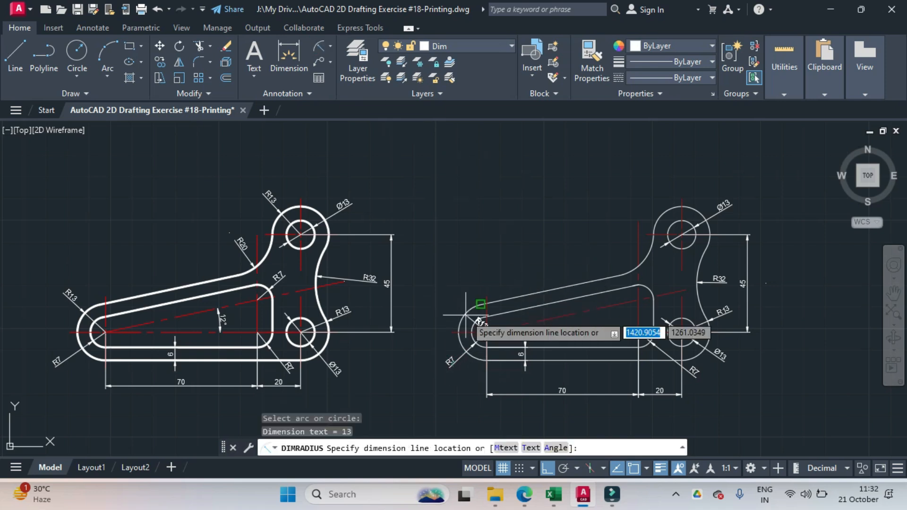
pyautogui.click(448, 296)
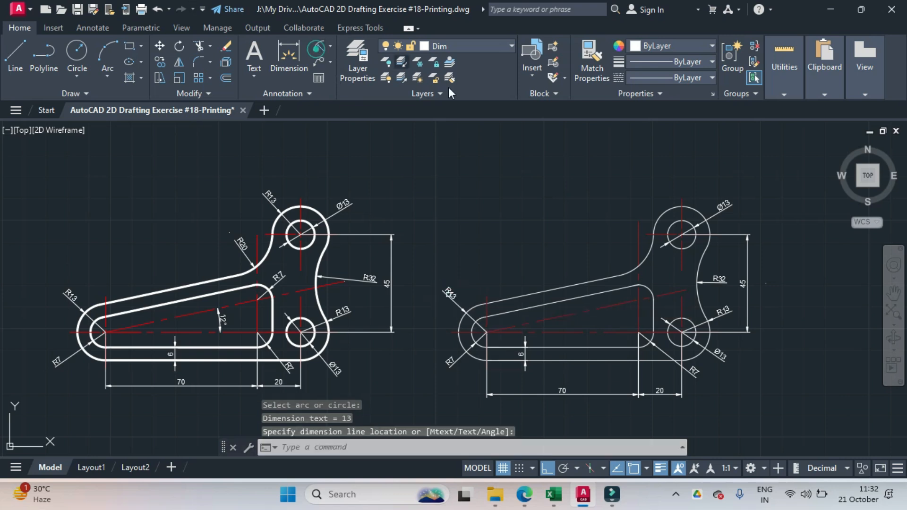
# - Dimension the radii of the concave fillet above the sloped edge and the outer arc around the upper hole, placing both texts at upper left
pyautogui.click(323, 48)
pyautogui.click(619, 276)
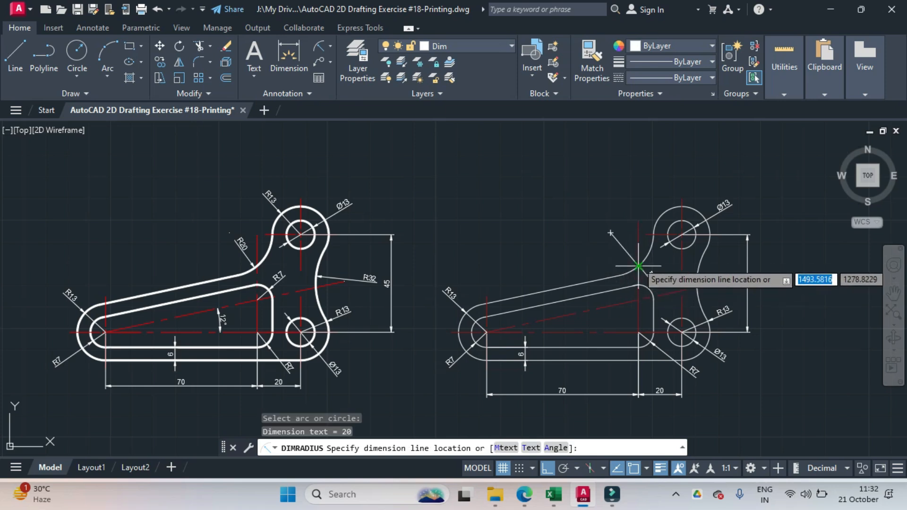
pyautogui.click(624, 247)
pyautogui.click(321, 49)
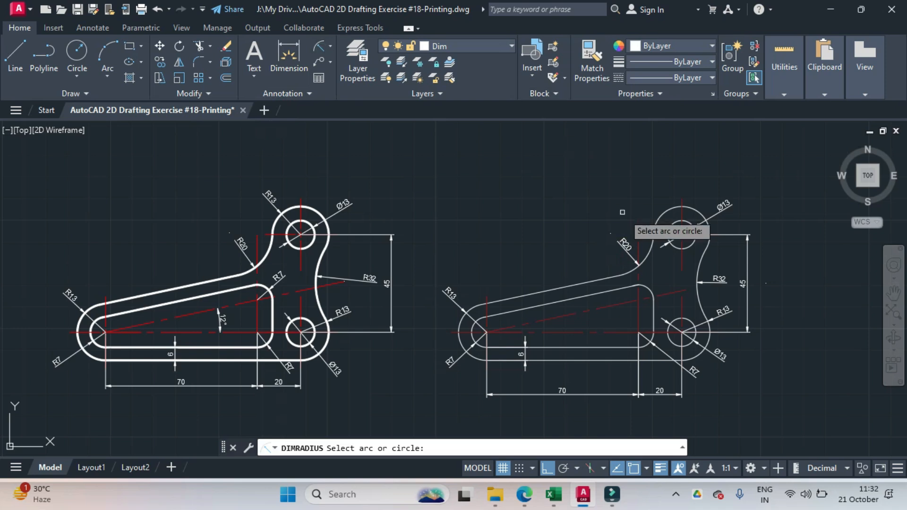
pyautogui.click(663, 213)
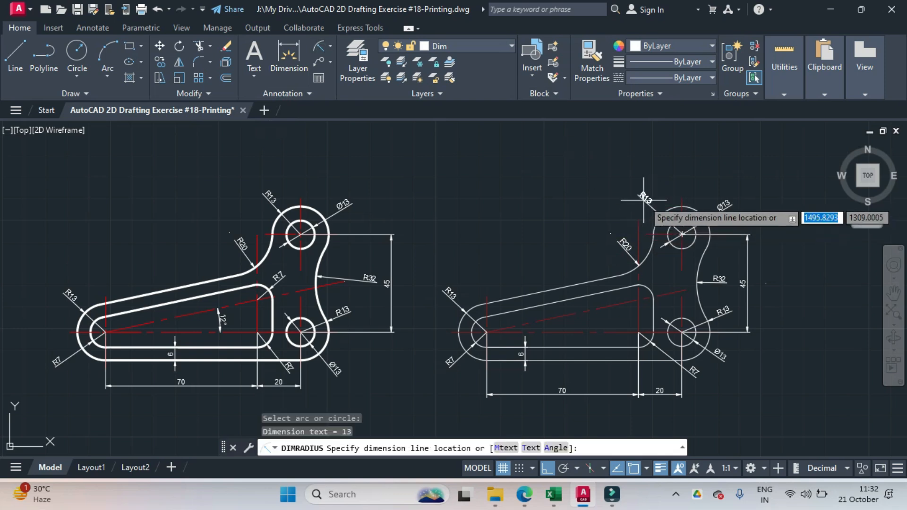
pyautogui.click(646, 199)
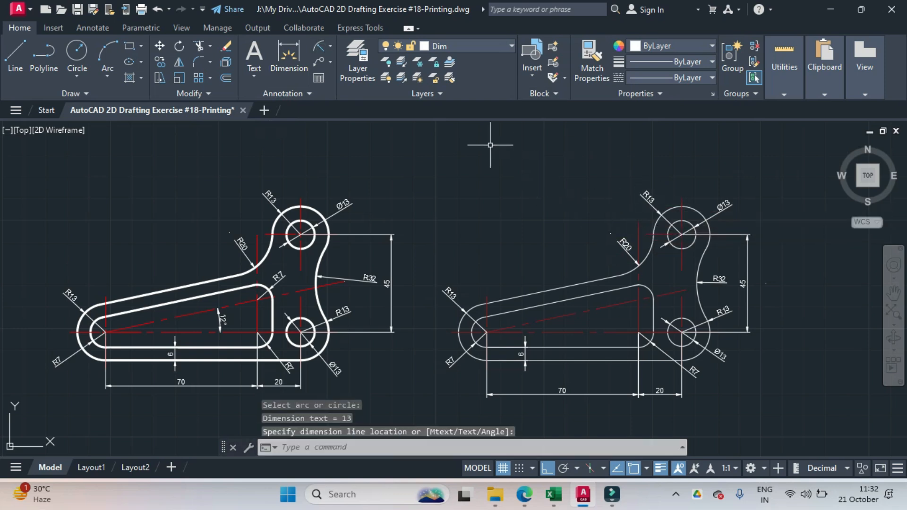
# - Dimension the radius of the inner slot's upper right corner, placing the text above and to the right of the corner
pyautogui.click(316, 45)
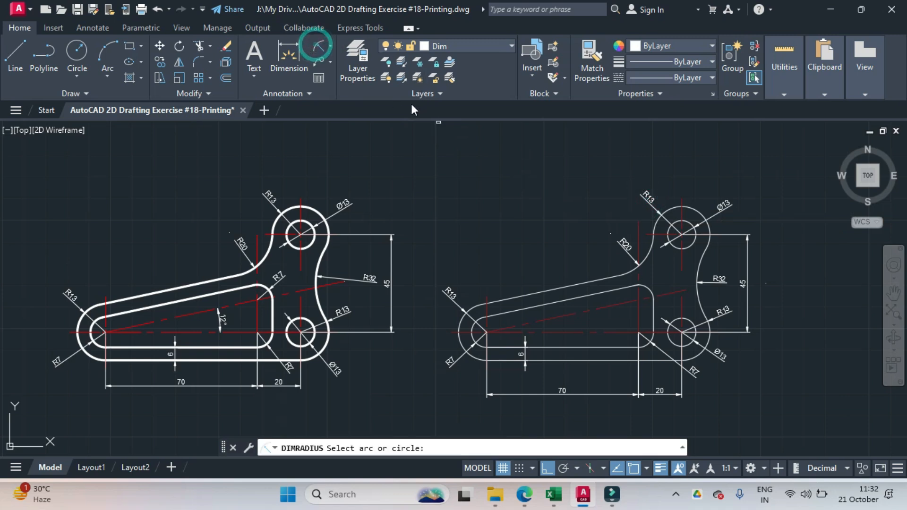
pyautogui.click(650, 292)
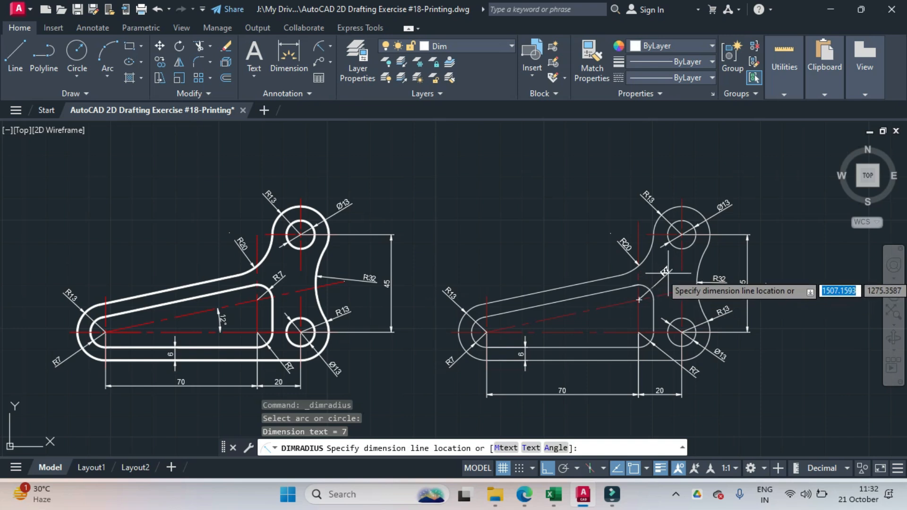
pyautogui.click(668, 273)
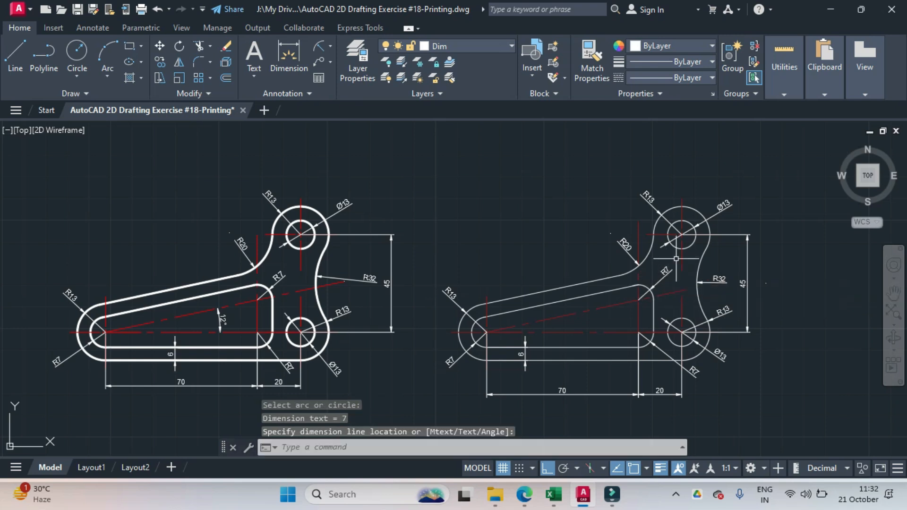
# - Add an angular dimension between the inclined and horizontal centerlines, placed inside the slot
pyautogui.click(333, 44)
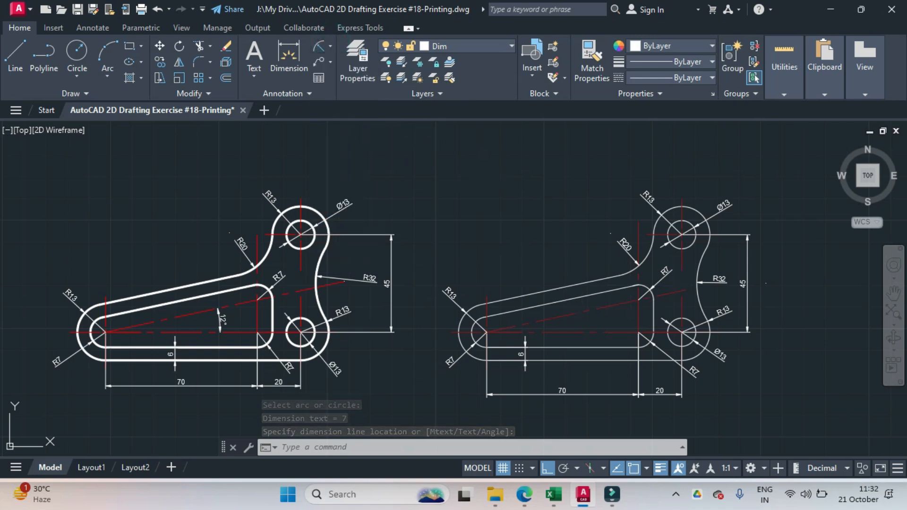
pyautogui.click(575, 314)
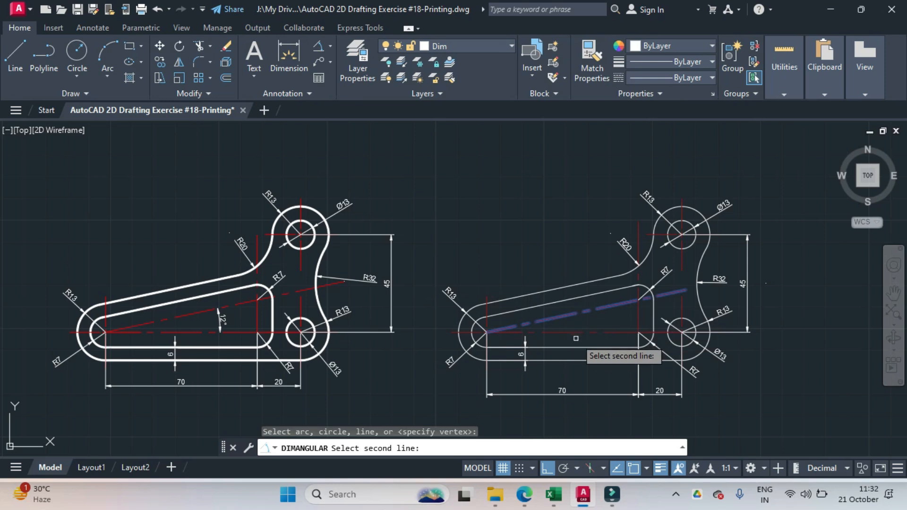
pyautogui.click(567, 332)
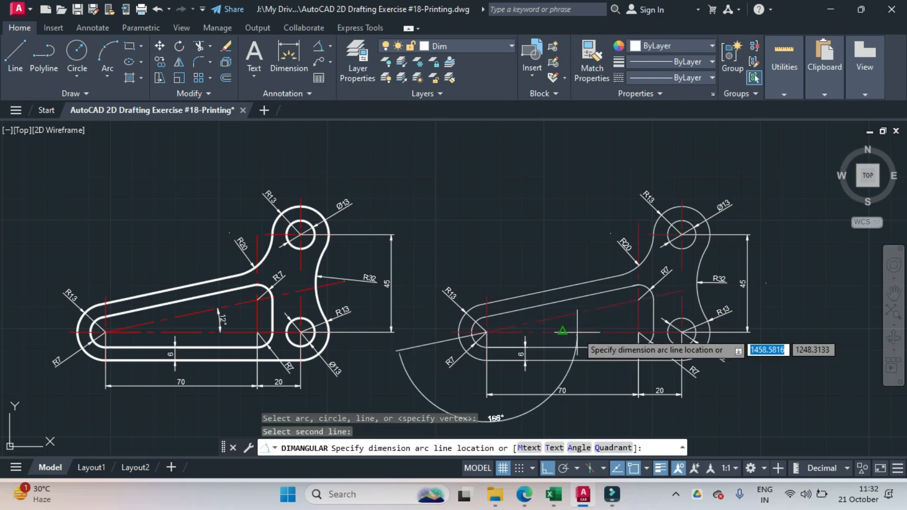
pyautogui.click(604, 321)
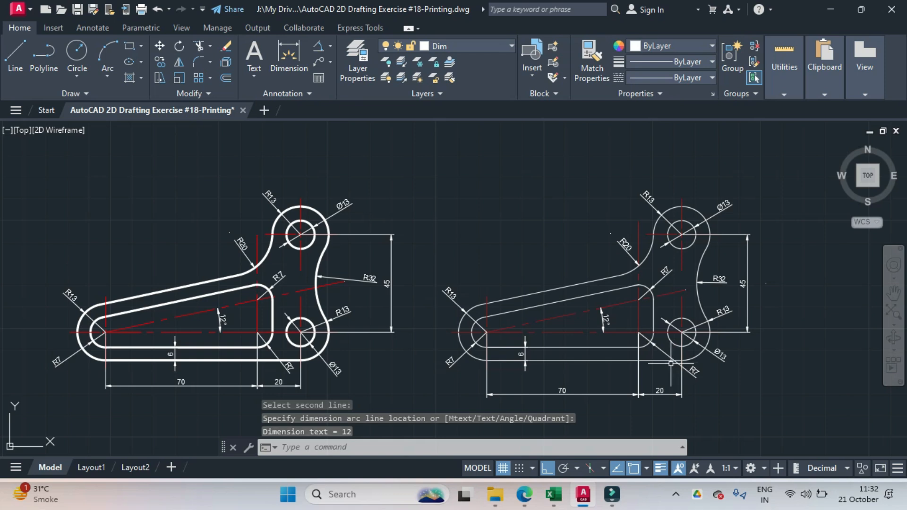
pyautogui.moveTo(611, 375); pyautogui.dragTo(651, 354, button='middle')
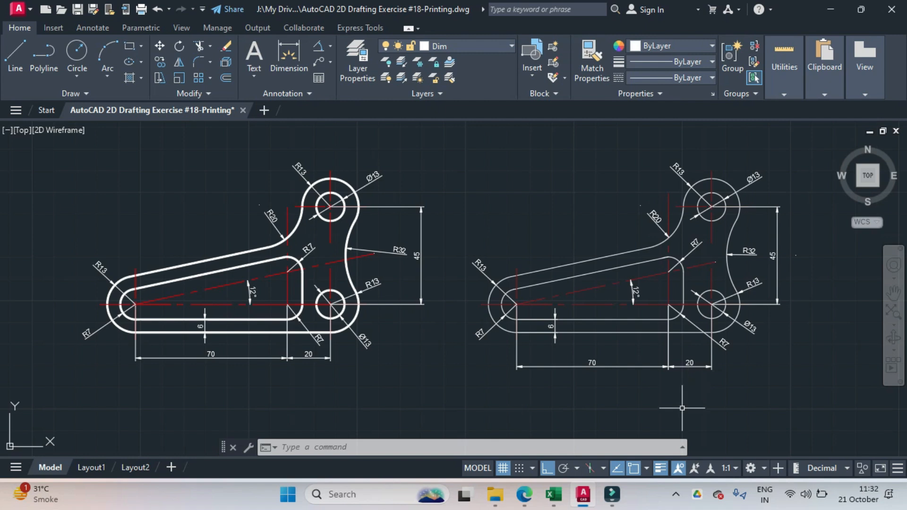